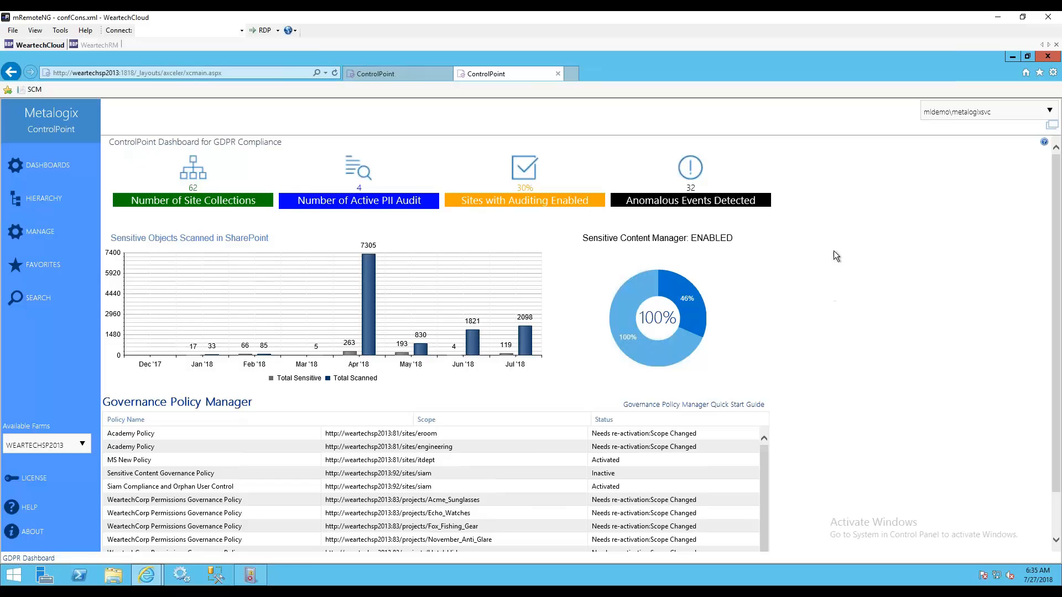
{"action": "scroll", "coordinate": [839, 278], "scroll_direction": "down", "scroll_amount": 1}
{"action": "scroll", "coordinate": [839, 287], "scroll_direction": "up", "scroll_amount": 1}
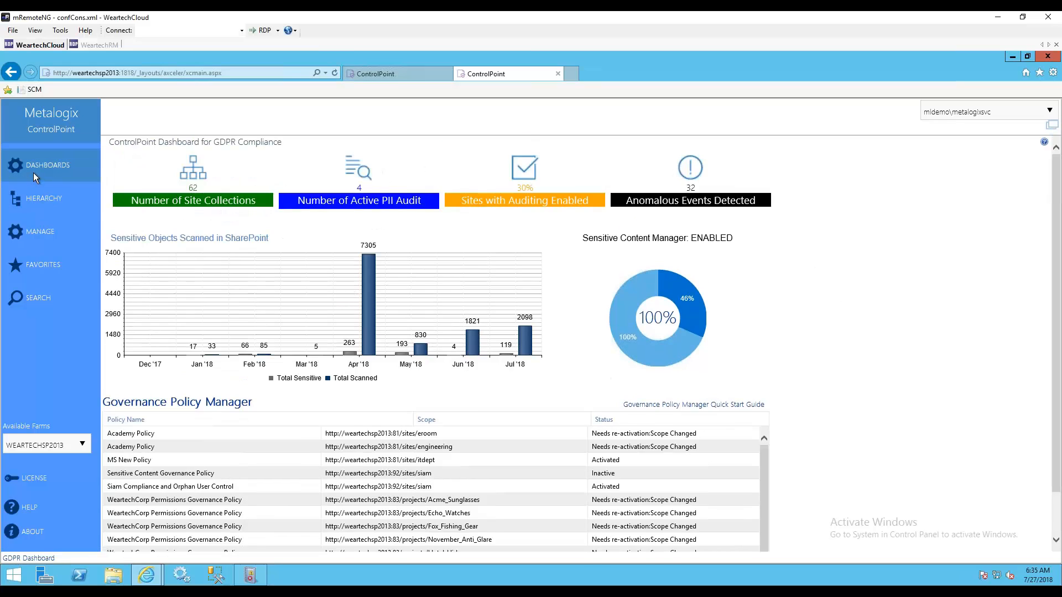
{"action": "left_click", "coordinate": [64, 167]}
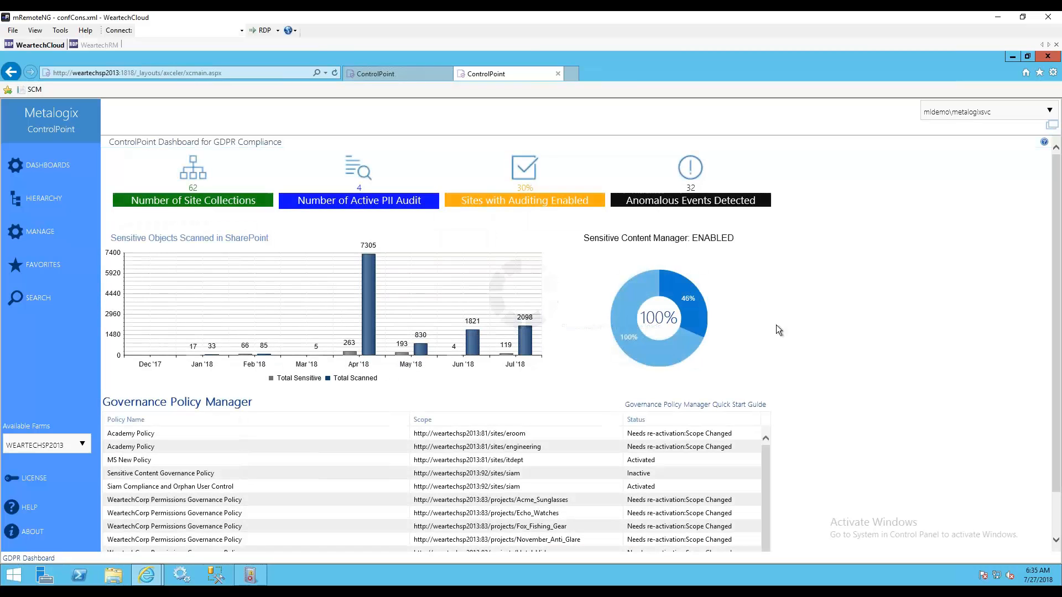
Step: Look through the actions available for the Portal Home Engineering site and the ControlPoint management tools
{"action": "left_click", "coordinate": [51, 200]}
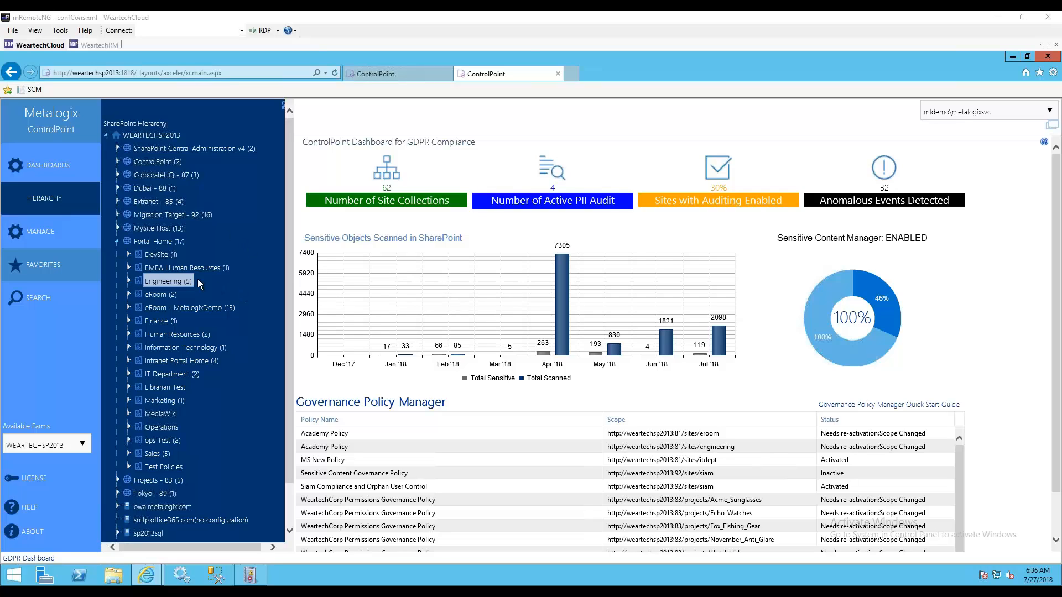
{"action": "right_click", "coordinate": [178, 284]}
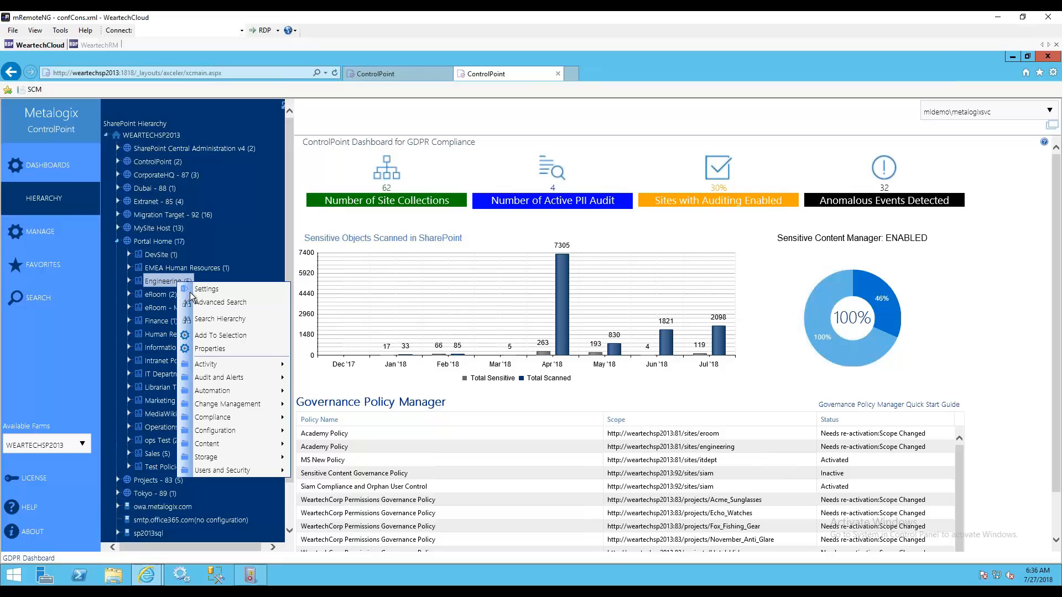
{"action": "mouse_move", "coordinate": [229, 419]}
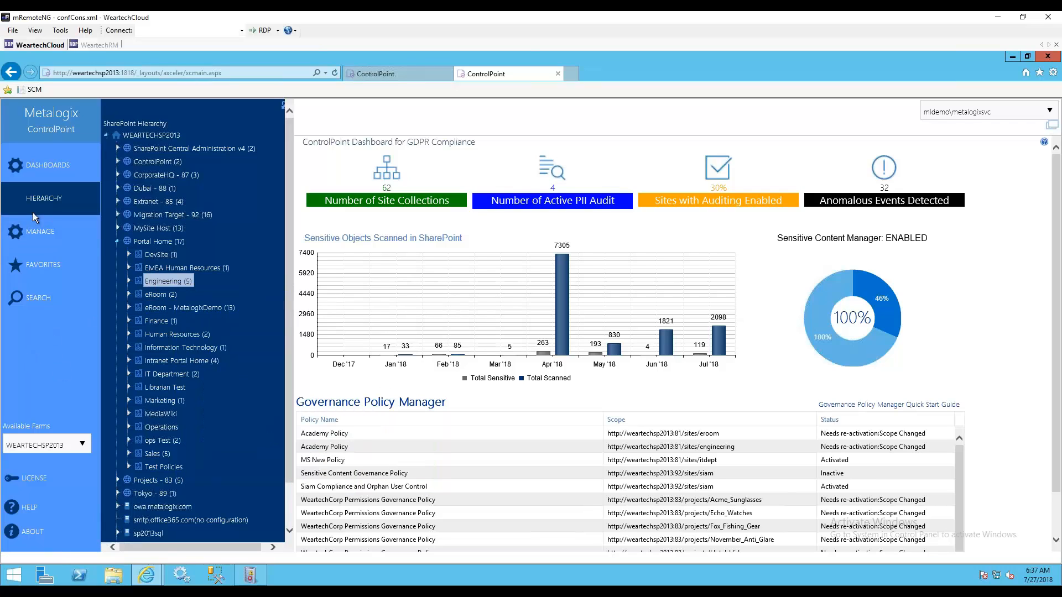
{"action": "left_click", "coordinate": [31, 232]}
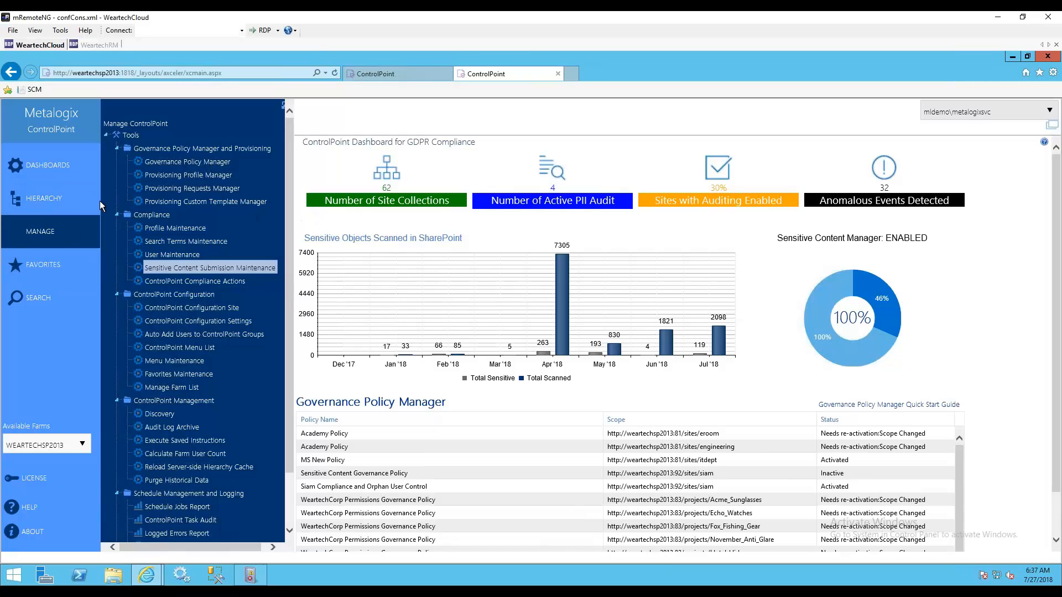
Step: Open the Analyze Content compliance action for the Engineering site under Portal Home in the SharePoint hierarchy
{"action": "left_click", "coordinate": [41, 199]}
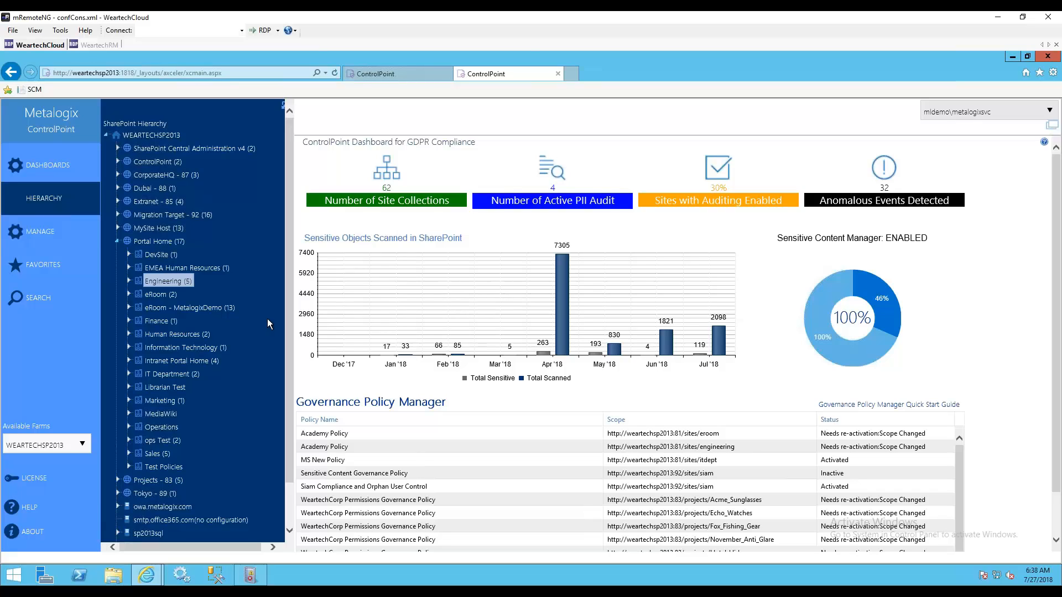
{"action": "right_click", "coordinate": [174, 280]}
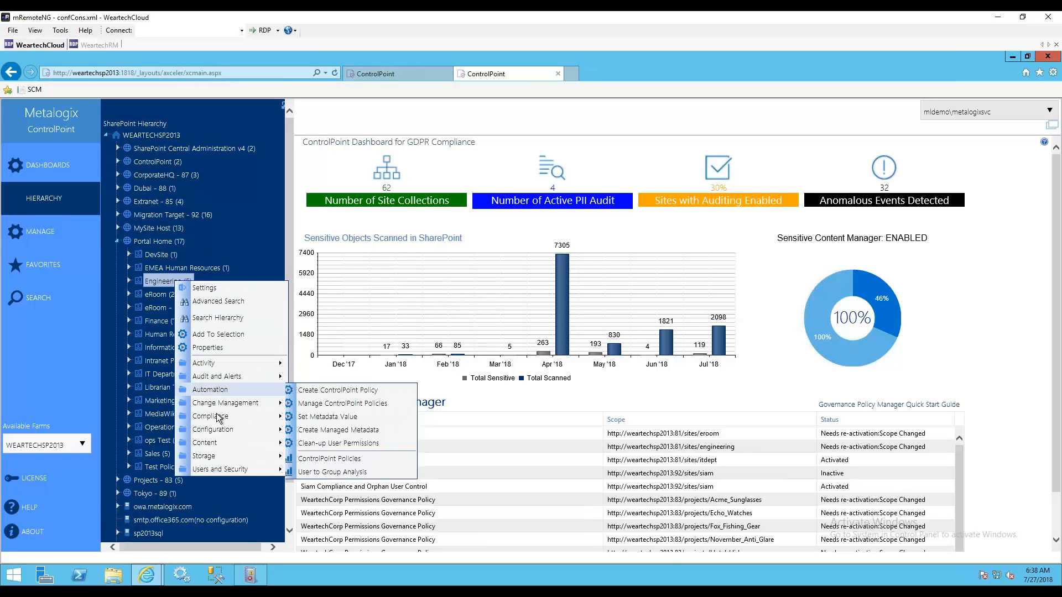
{"action": "mouse_move", "coordinate": [216, 417]}
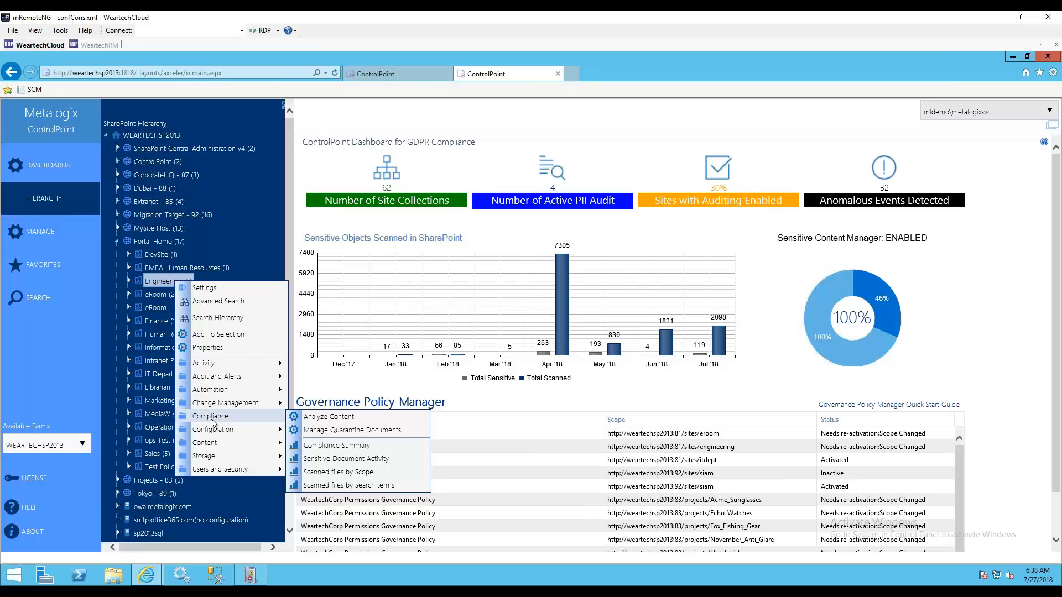
{"action": "left_click", "coordinate": [356, 420]}
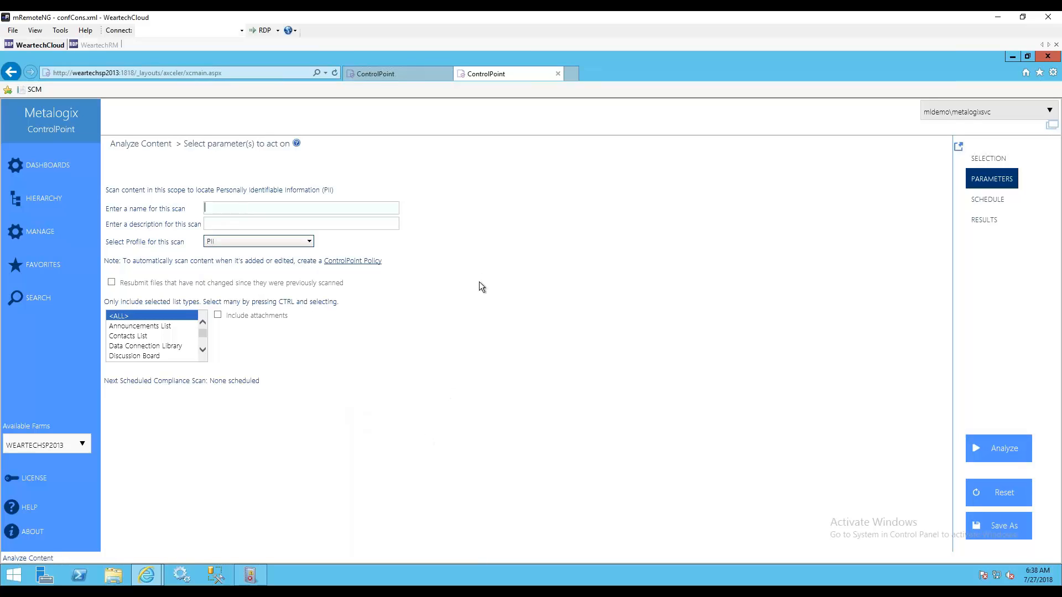
Step: Enter Test as the scan's name and Description as its description, and view the available scan profiles
{"action": "type", "text": "Test"}
{"action": "key", "text": "Tab"}
{"action": "type", "text": "Description"}
{"action": "left_click", "coordinate": [308, 241]}
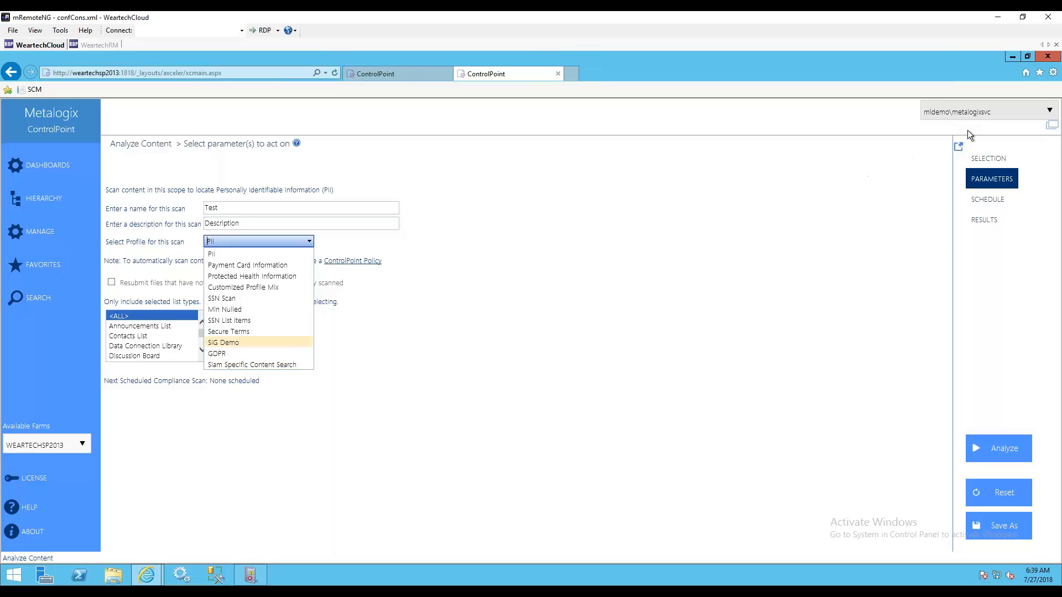
Step: Check the site URL selected as the scan's scope, and return to the scan parameters
{"action": "left_click", "coordinate": [988, 159]}
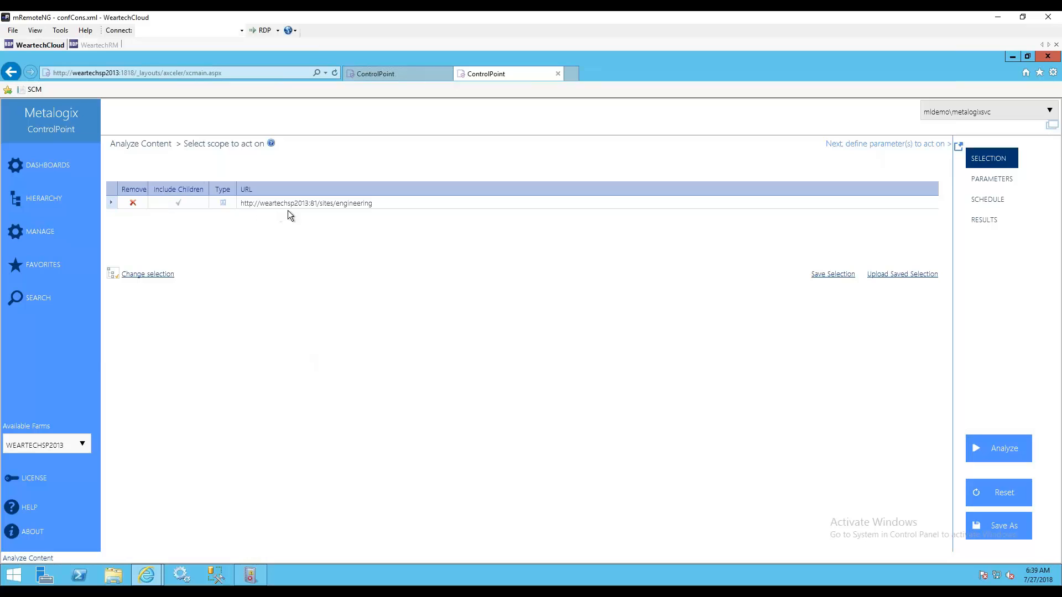
{"action": "left_click_drag", "start_coordinate": [380, 207], "coordinate": [253, 200]}
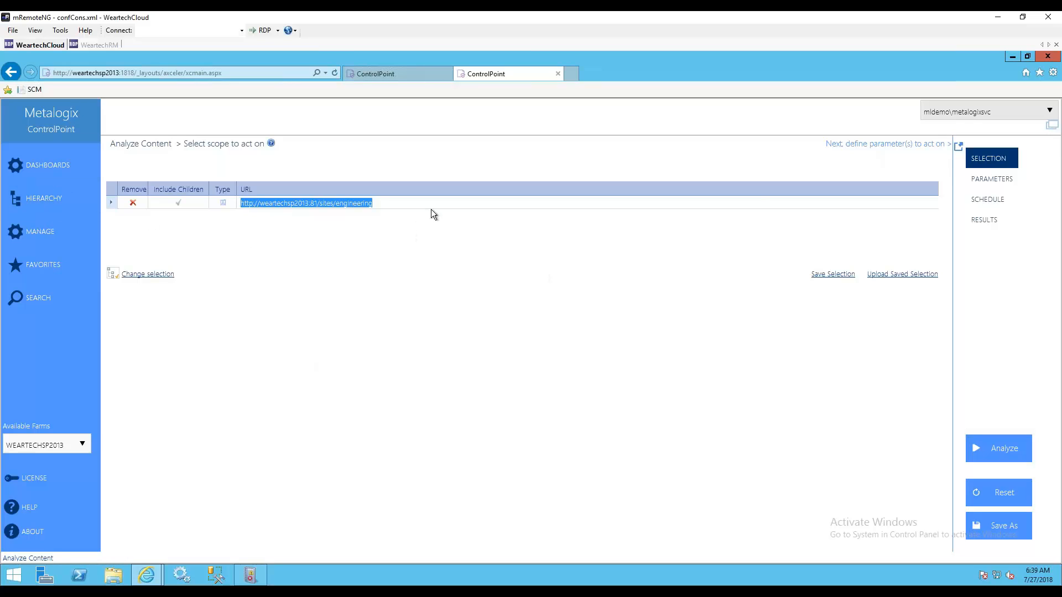
{"action": "left_click", "coordinate": [974, 182]}
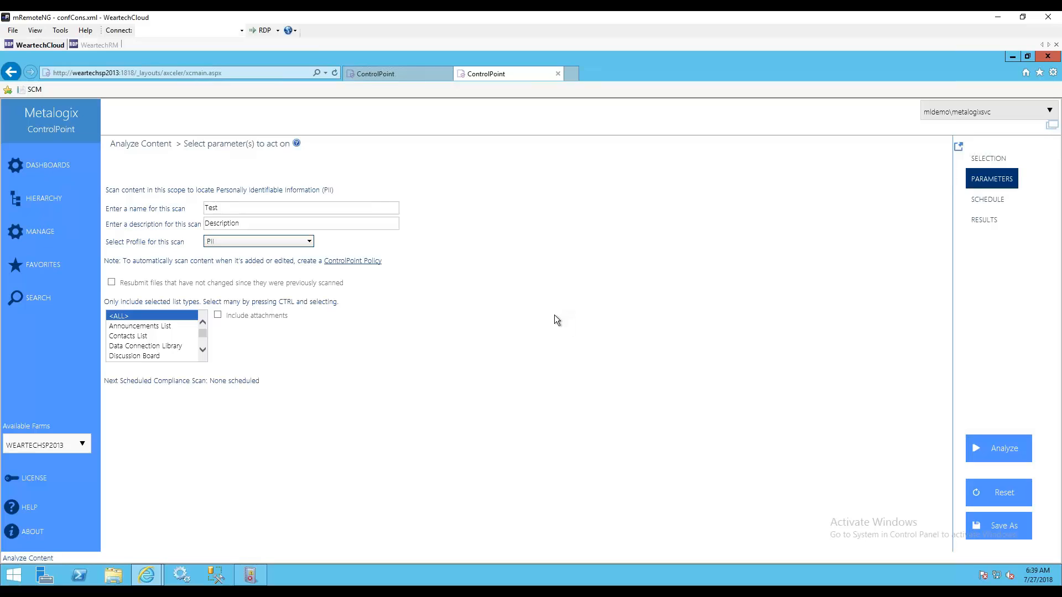
Step: Choose PII as the profile for the Test scan
{"action": "left_click", "coordinate": [236, 210]}
{"action": "left_click", "coordinate": [247, 241]}
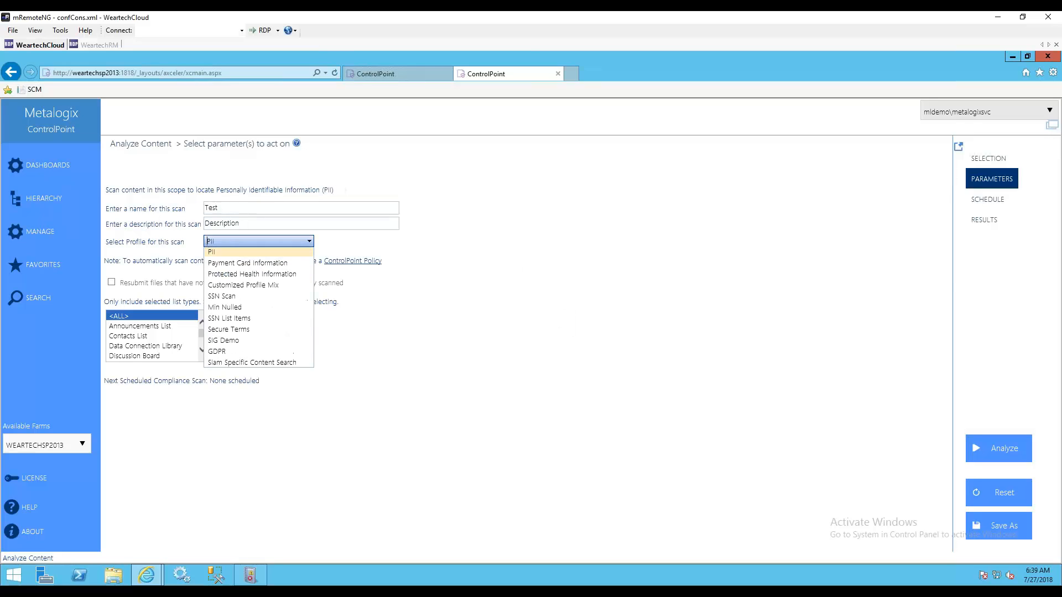
{"action": "left_click", "coordinate": [217, 255]}
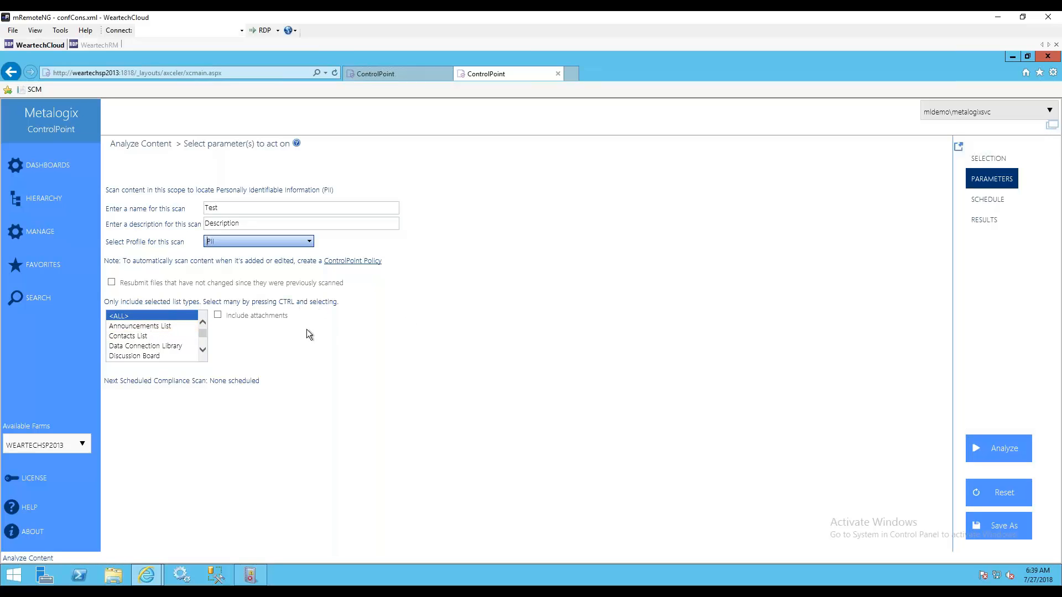
Step: Look through the list types that can be scanned and select <ALL>
{"action": "left_click", "coordinate": [145, 335]}
{"action": "scroll", "coordinate": [150, 335], "scroll_direction": "down", "scroll_amount": 2}
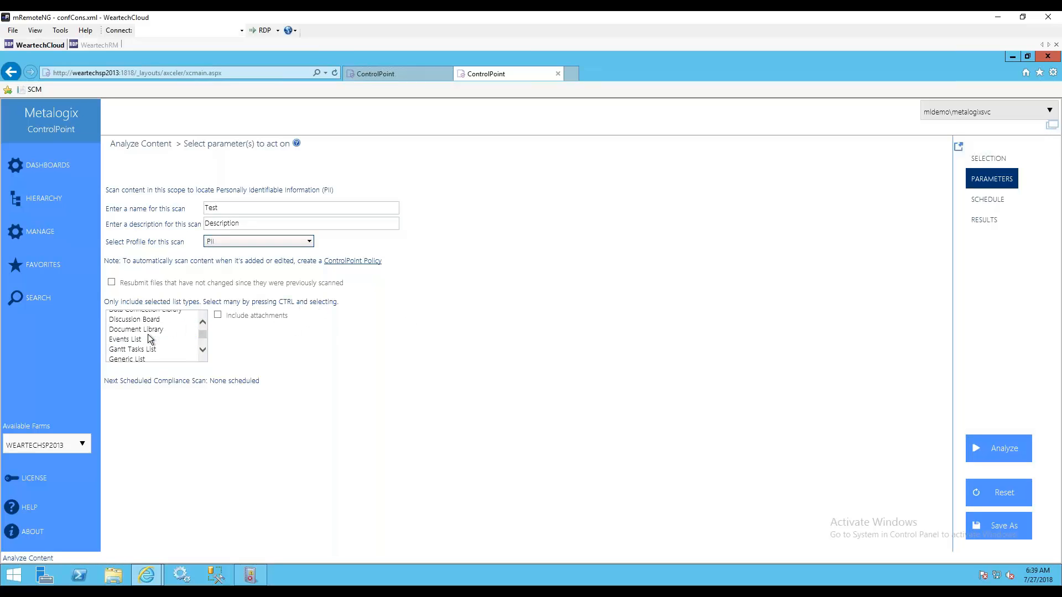
{"action": "scroll", "coordinate": [147, 334], "scroll_direction": "down", "scroll_amount": 3}
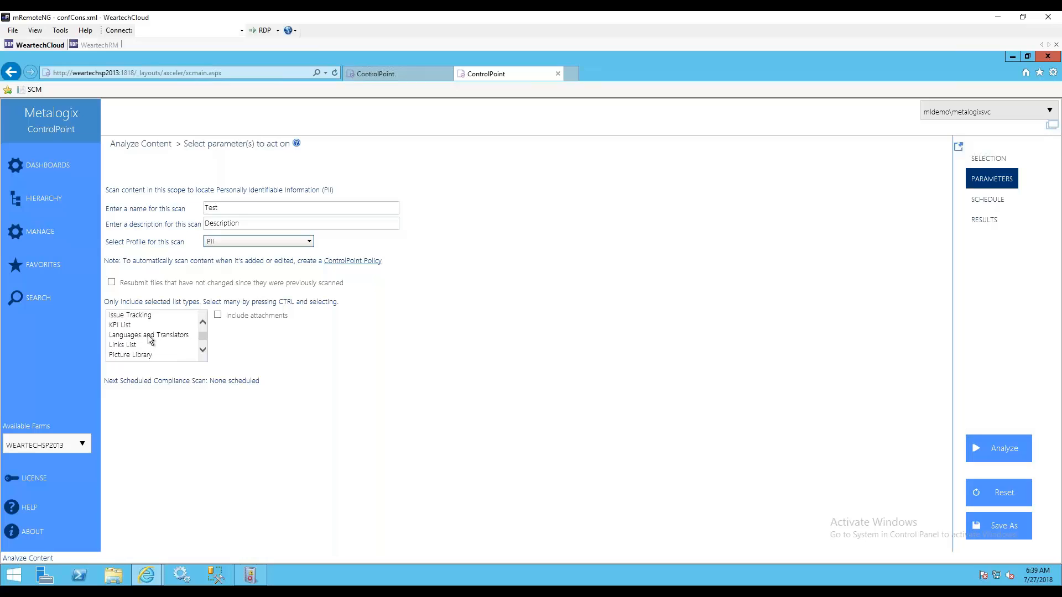
{"action": "scroll", "coordinate": [148, 334], "scroll_direction": "up", "scroll_amount": 5}
{"action": "left_click", "coordinate": [127, 318]}
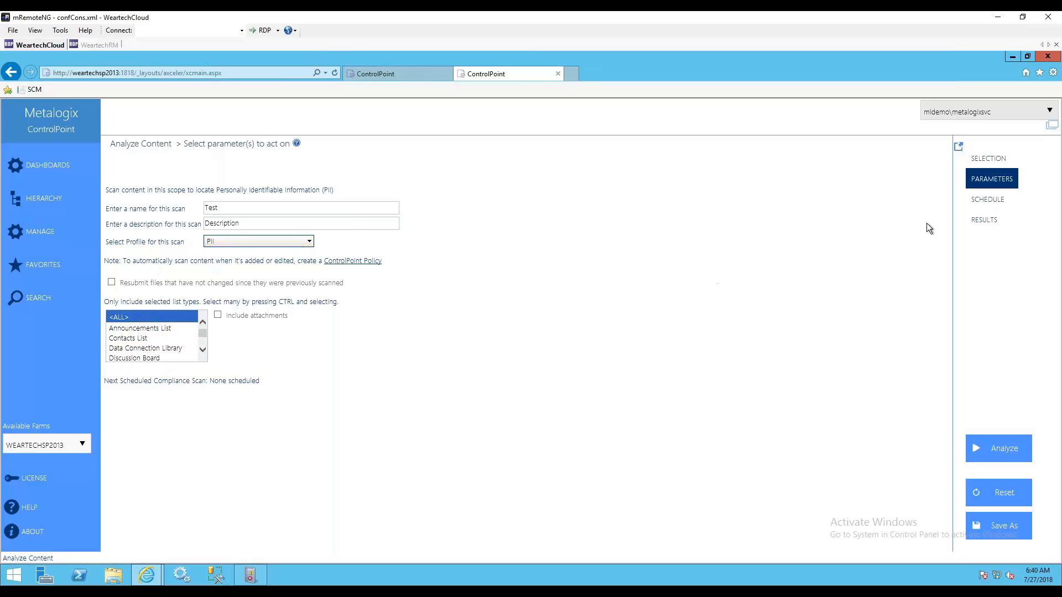
Step: Review the scan's job, schedule and distribution settings, rechecking its parameters in between
{"action": "left_click", "coordinate": [984, 204]}
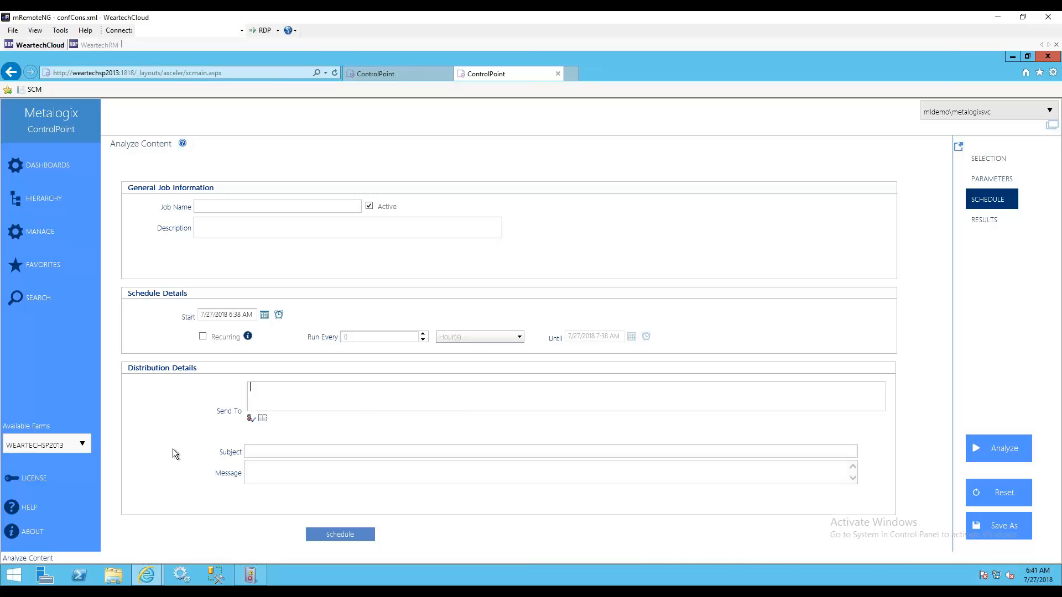
{"action": "left_click", "coordinate": [263, 452]}
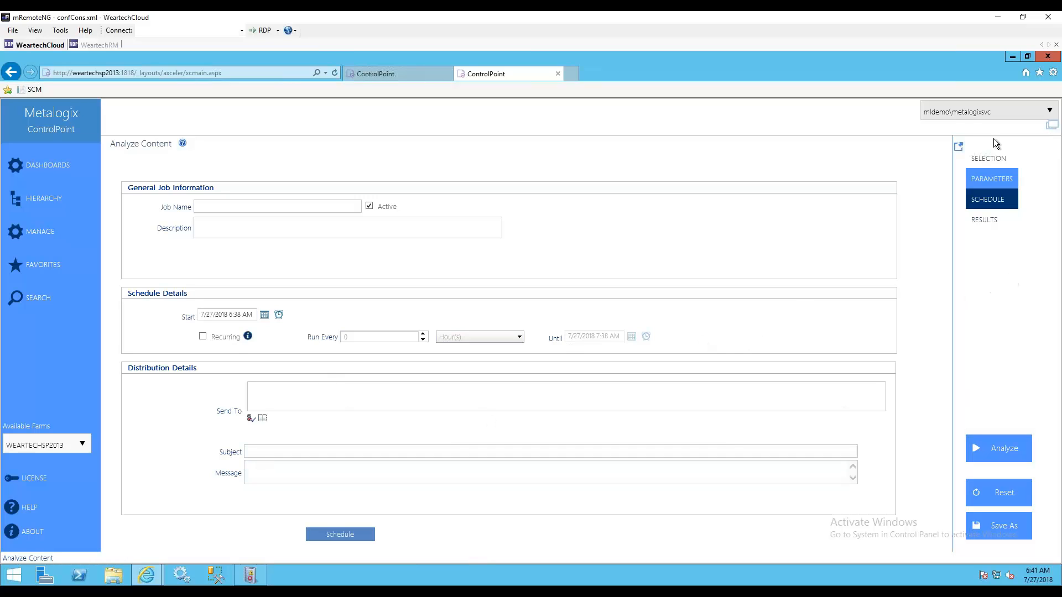
{"action": "left_click", "coordinate": [991, 179]}
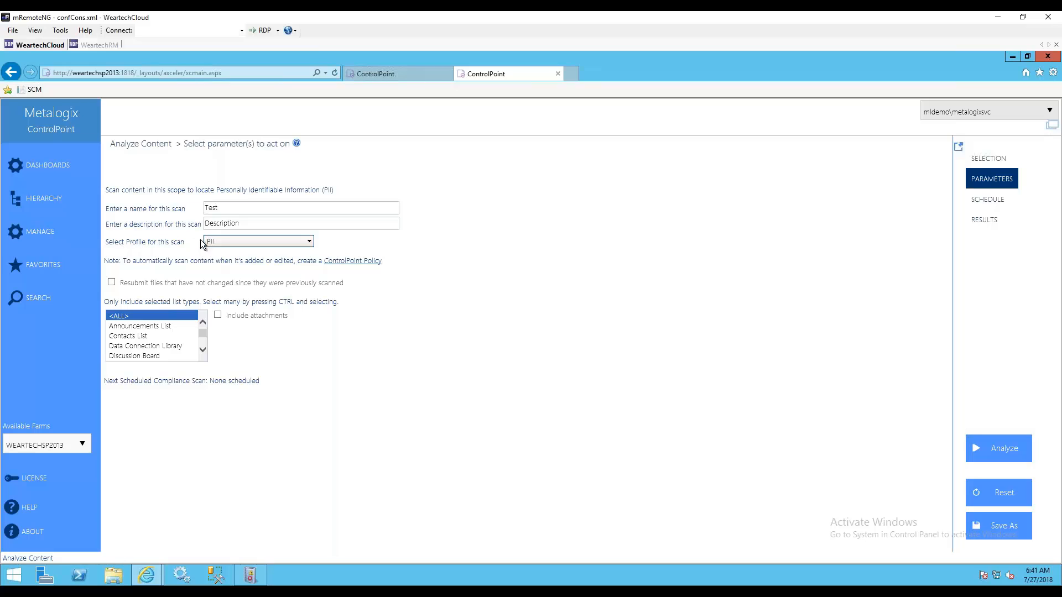
{"action": "left_click", "coordinate": [1004, 202]}
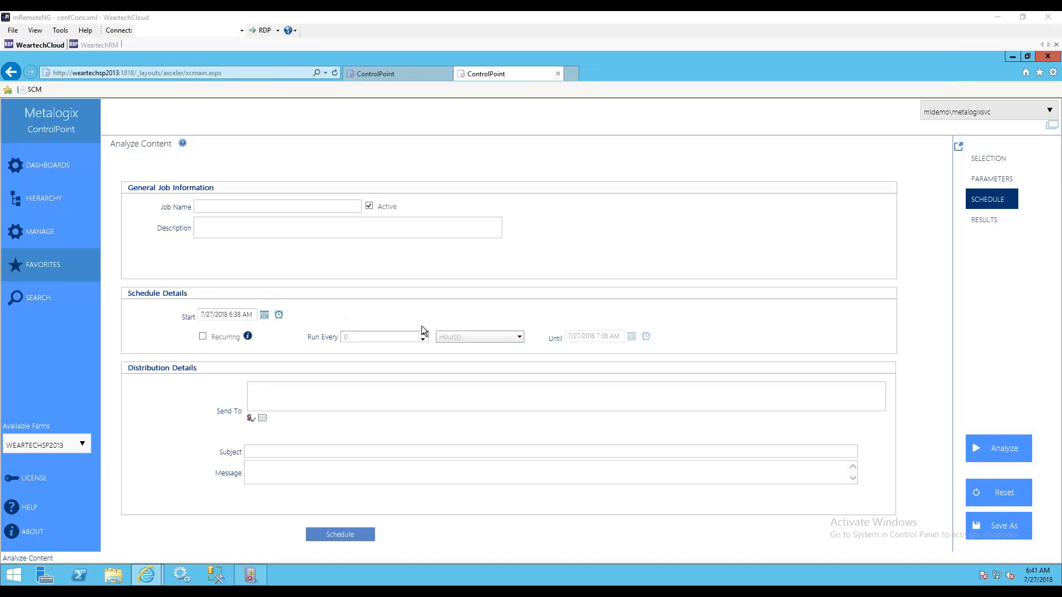
Step: Open Create ControlPoint Policy for the Engineering site and look through the available policy rules, including those for scanning sensitive data
{"action": "left_click", "coordinate": [51, 204]}
{"action": "left_click", "coordinate": [51, 201]}
{"action": "right_click", "coordinate": [163, 283]}
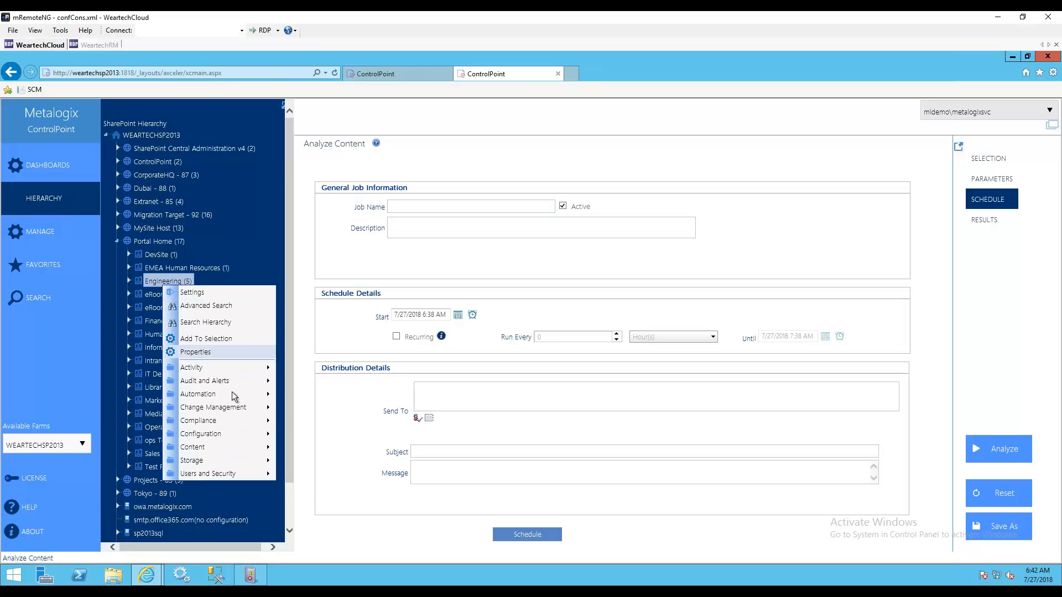
{"action": "mouse_move", "coordinate": [220, 396]}
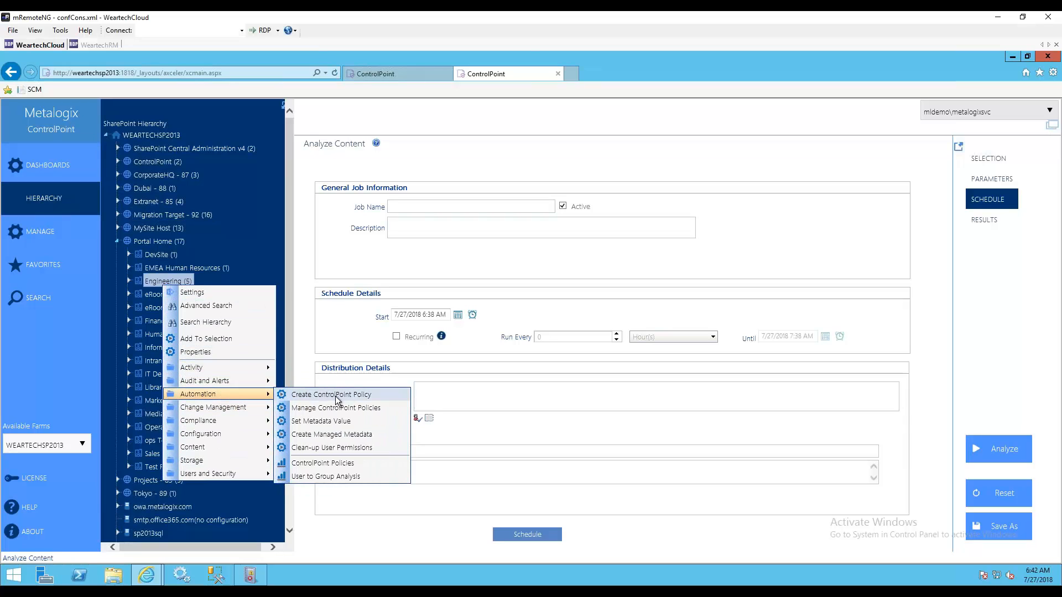
{"action": "left_click", "coordinate": [357, 395]}
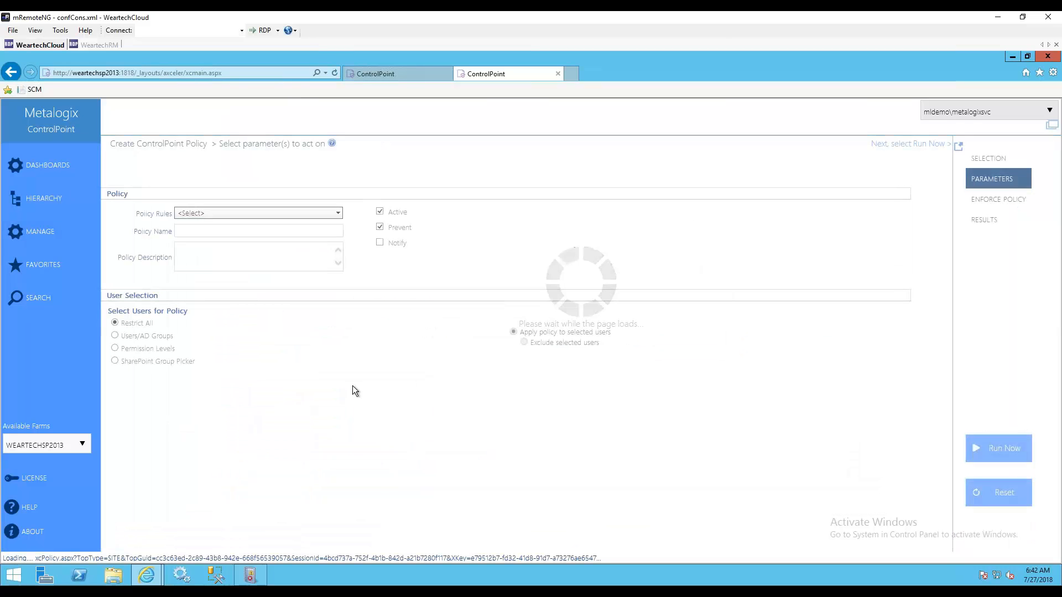
{"action": "left_click", "coordinate": [325, 211]}
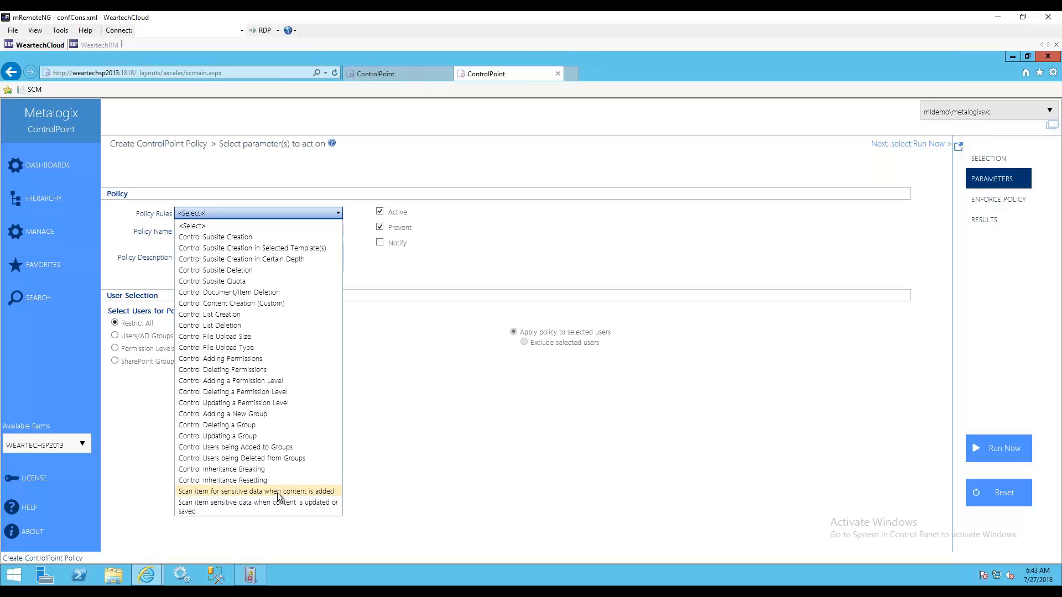
{"action": "left_click", "coordinate": [462, 390]}
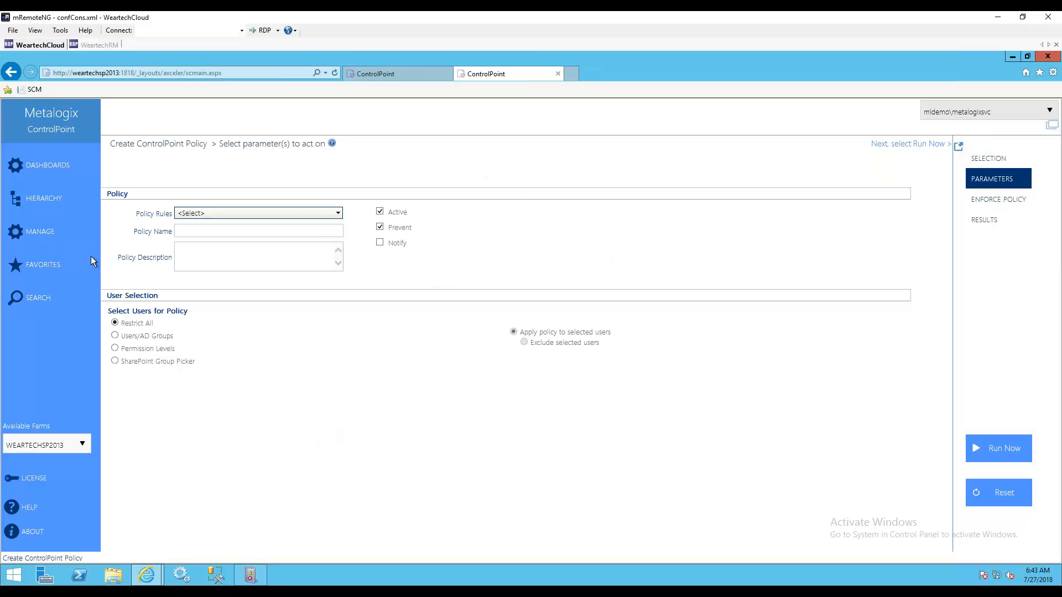
Step: Open the Compliance Summary report for the Engineering site
{"action": "left_click", "coordinate": [43, 202]}
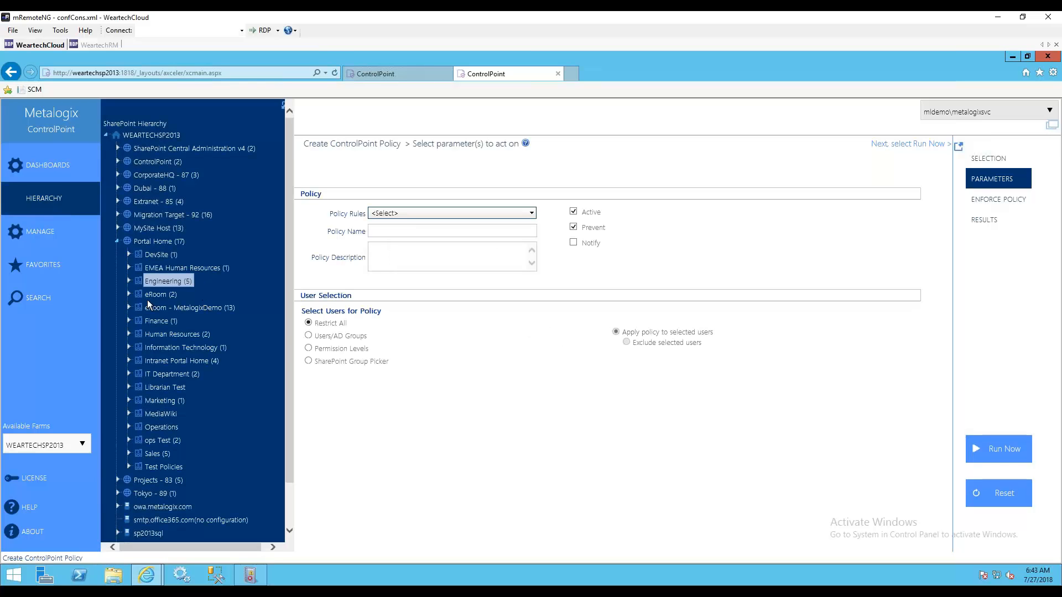
{"action": "right_click", "coordinate": [177, 281]}
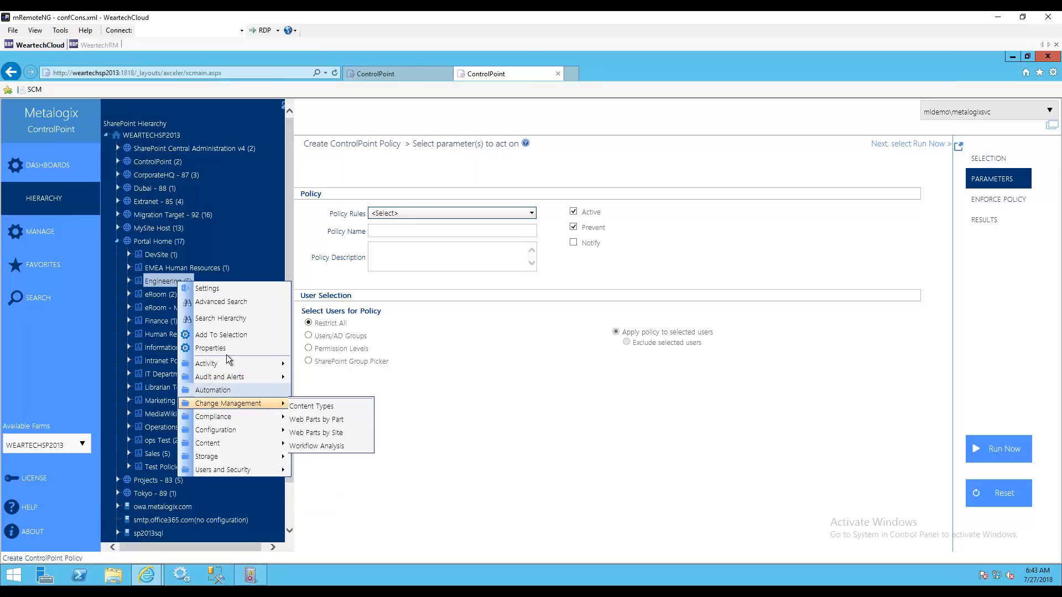
{"action": "mouse_move", "coordinate": [237, 421]}
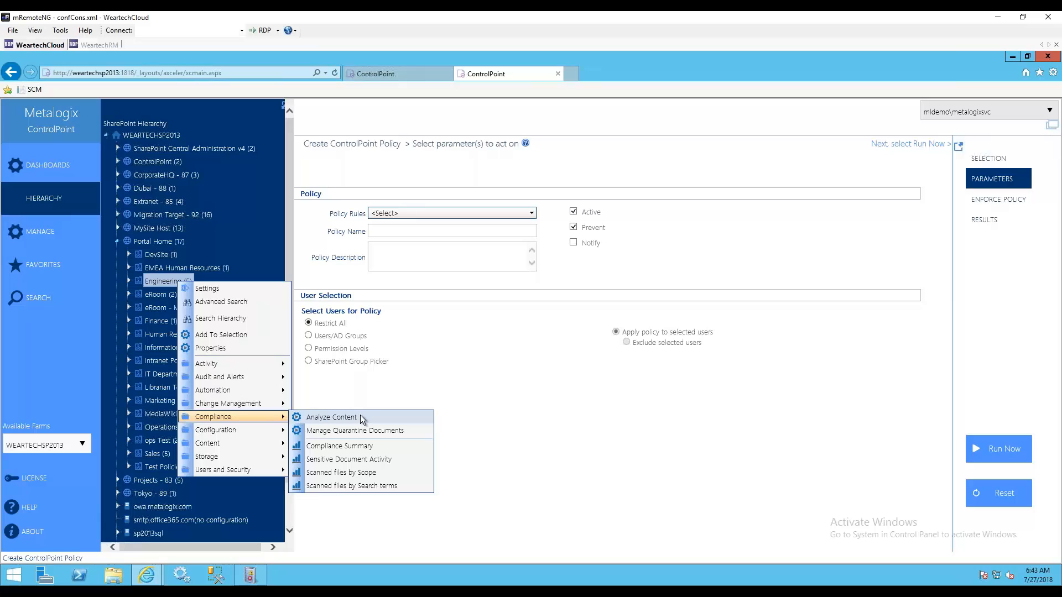
{"action": "left_click", "coordinate": [350, 449]}
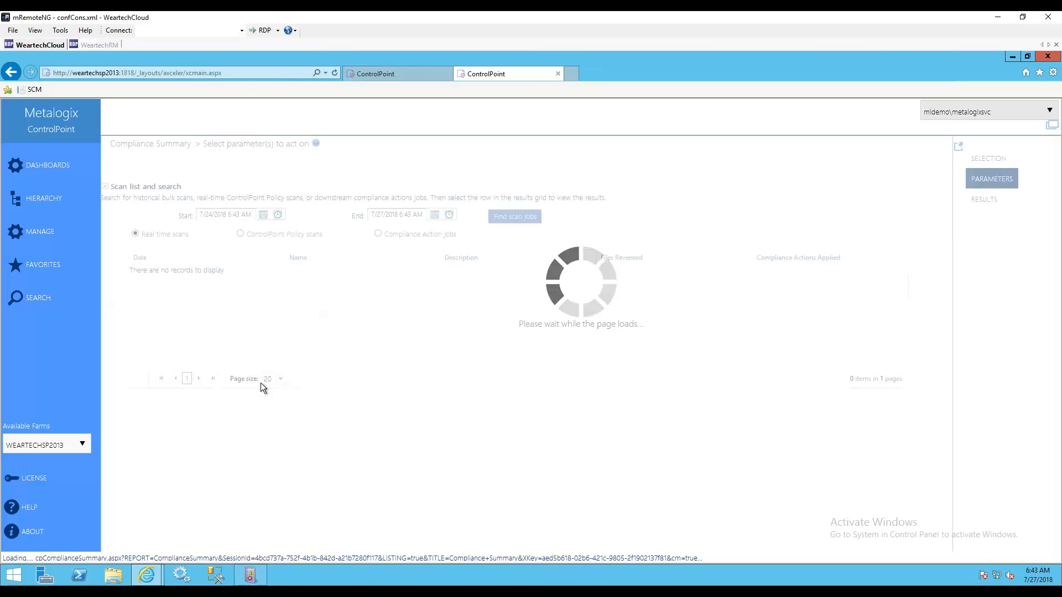
Step: Set the start date of the scan search to 3/1/2018 and find the real time scan jobs
{"action": "left_click", "coordinate": [263, 217]}
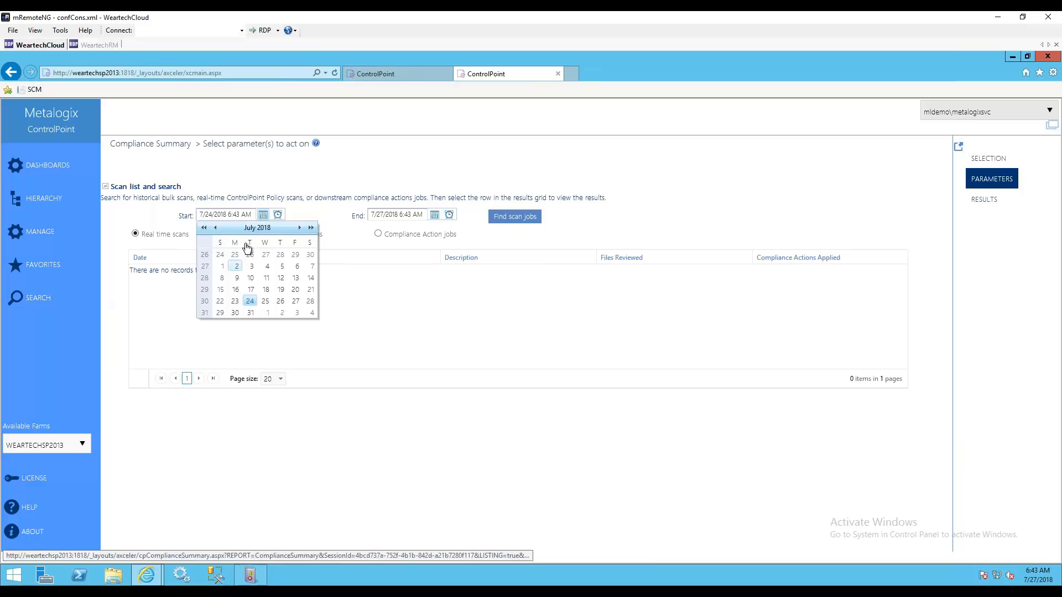
{"action": "left_click", "coordinate": [216, 229]}
{"action": "left_click", "coordinate": [216, 228]}
{"action": "left_click", "coordinate": [216, 229]}
{"action": "left_click", "coordinate": [216, 229]}
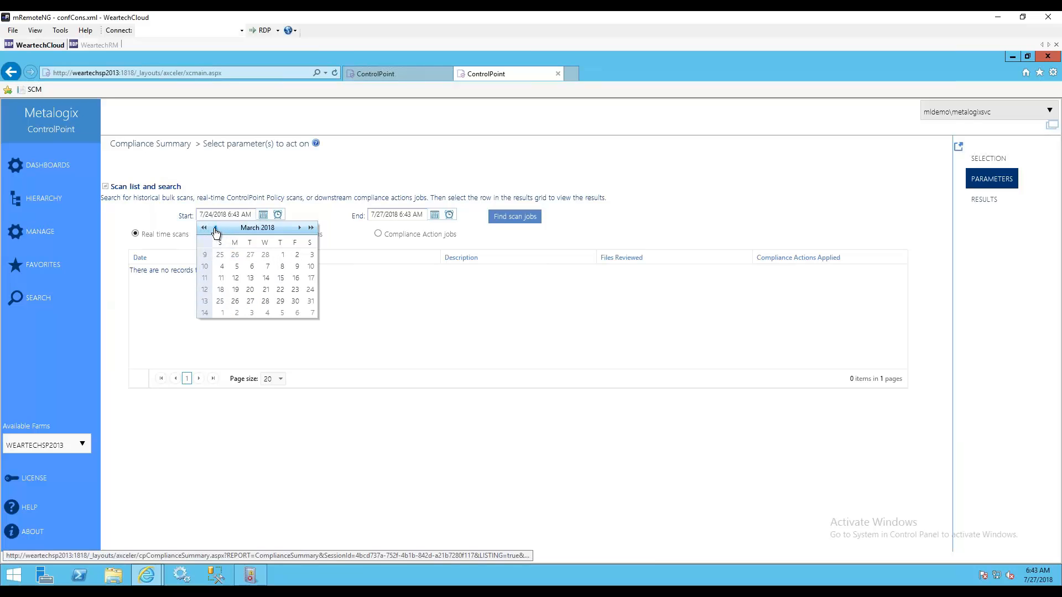
{"action": "left_click", "coordinate": [283, 257]}
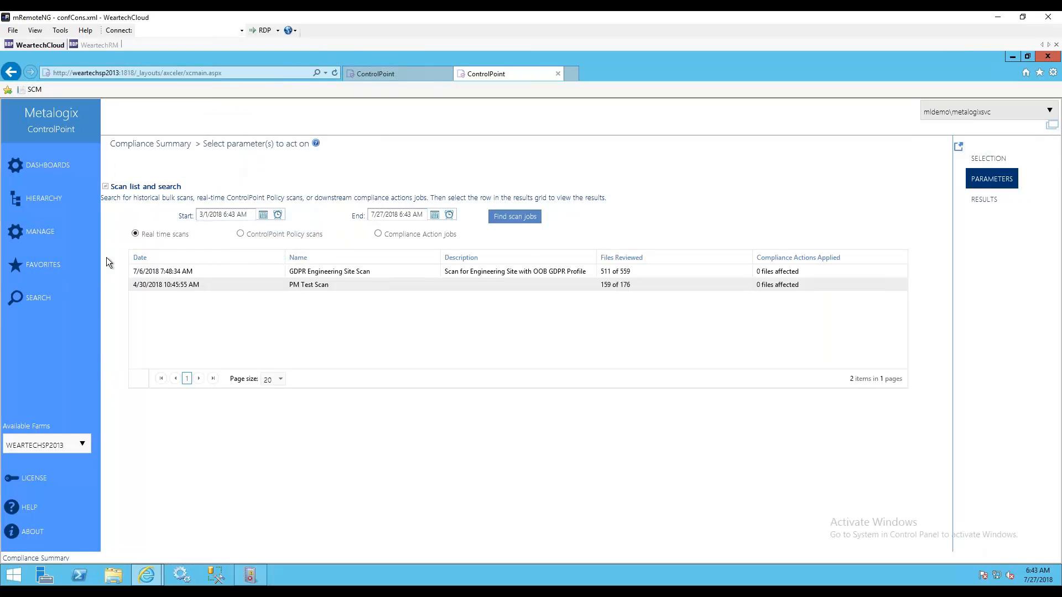
Step: Open the GDPR Engineering Site Scan results and examine the classification counts, scan information, results summary and follow-up options
{"action": "left_click", "coordinate": [539, 221]}
{"action": "left_click_drag", "start_coordinate": [601, 272], "coordinate": [632, 272]}
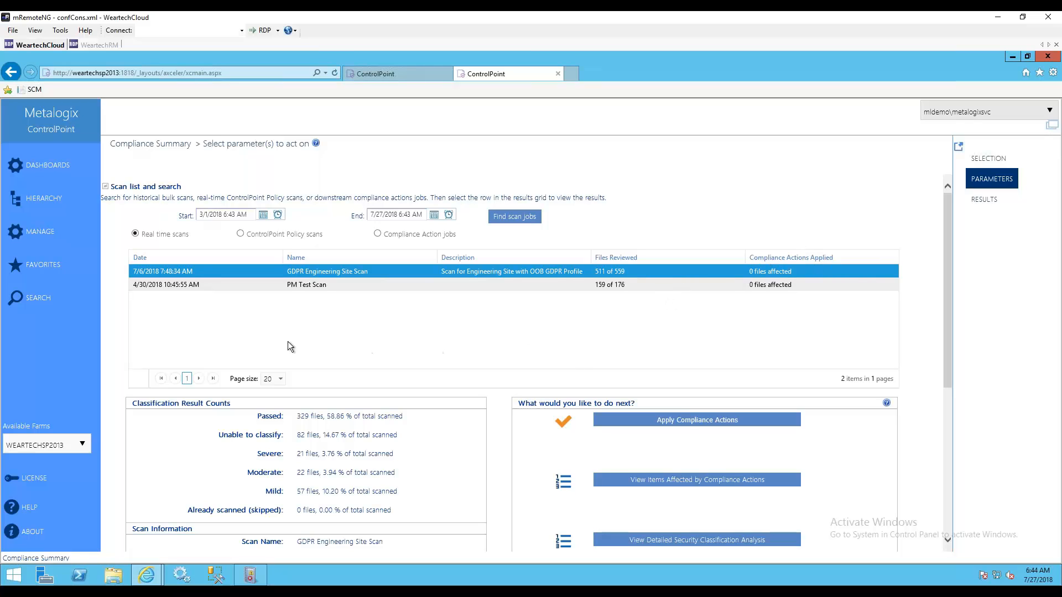
{"action": "scroll", "coordinate": [337, 329], "scroll_direction": "down", "scroll_amount": 4}
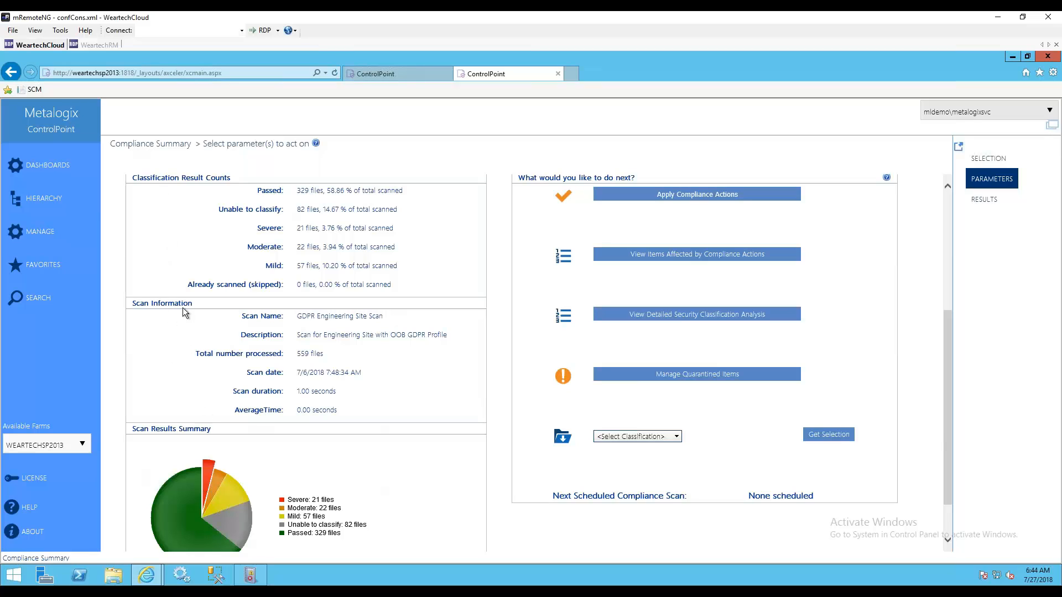
{"action": "scroll", "coordinate": [189, 257], "scroll_direction": "up", "scroll_amount": 1}
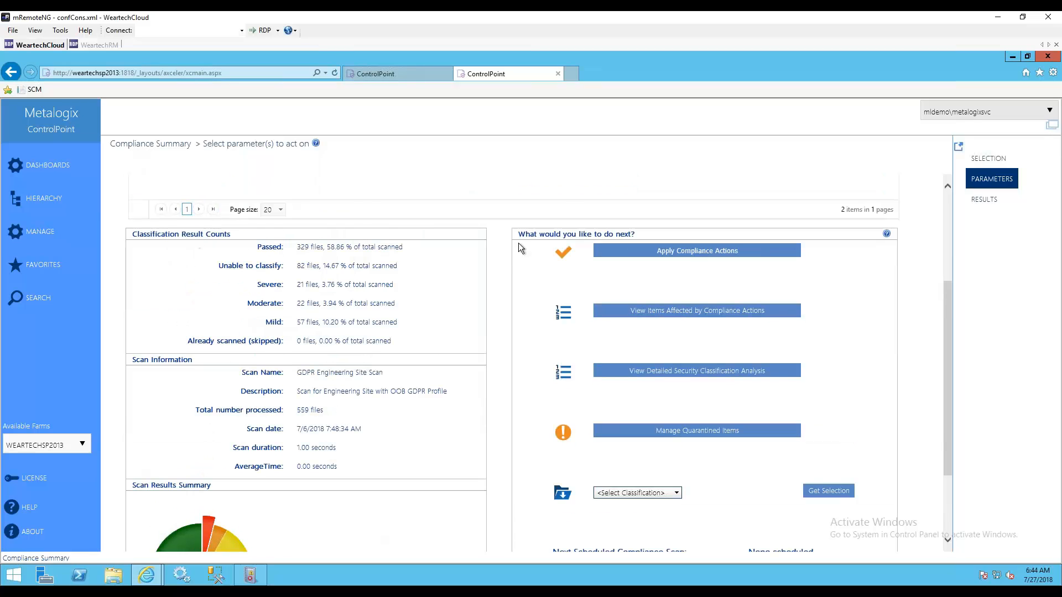
{"action": "scroll", "coordinate": [503, 261], "scroll_direction": "down", "scroll_amount": 1}
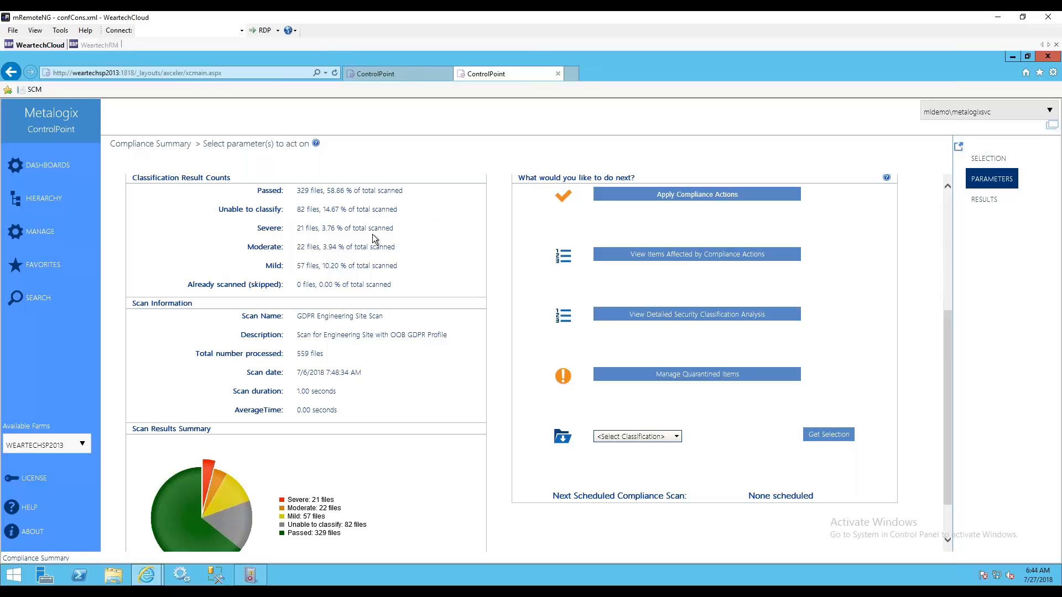
{"action": "scroll", "coordinate": [465, 323], "scroll_direction": "down", "scroll_amount": 1}
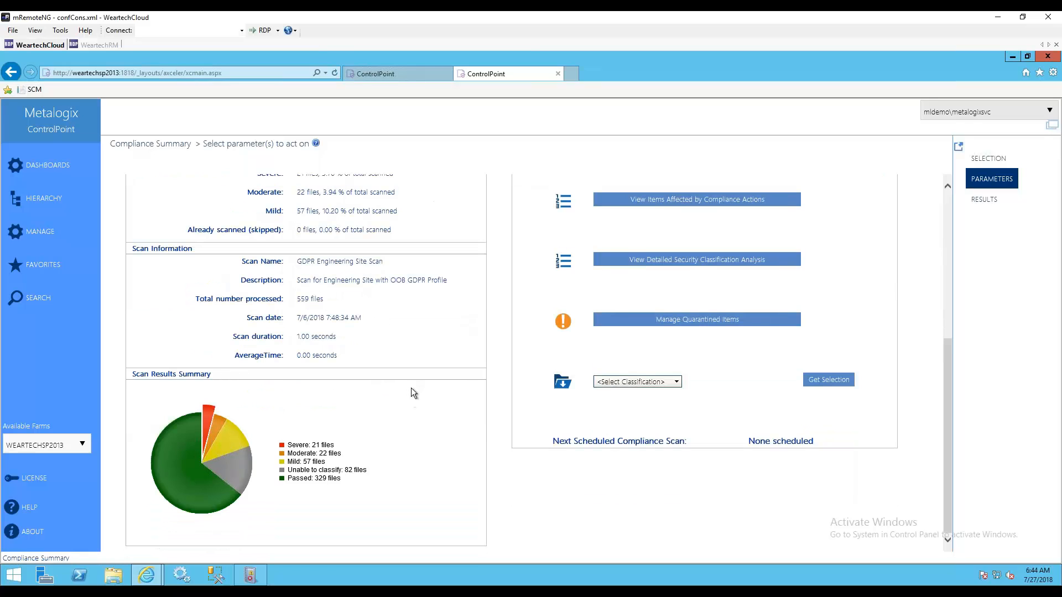
{"action": "scroll", "coordinate": [537, 524], "scroll_direction": "up", "scroll_amount": 4}
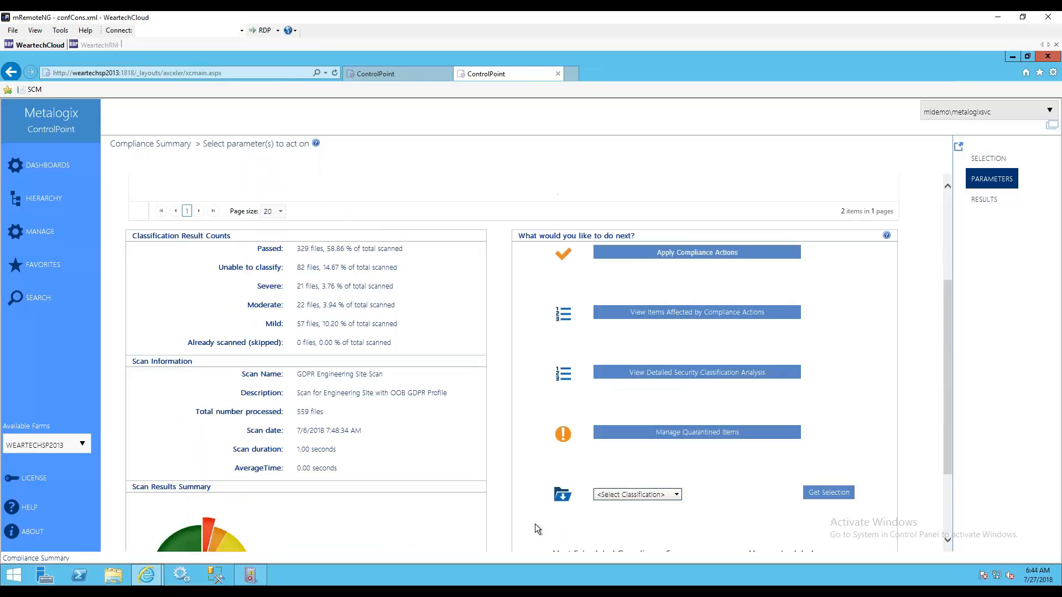
{"action": "scroll", "coordinate": [504, 427], "scroll_direction": "down", "scroll_amount": 3}
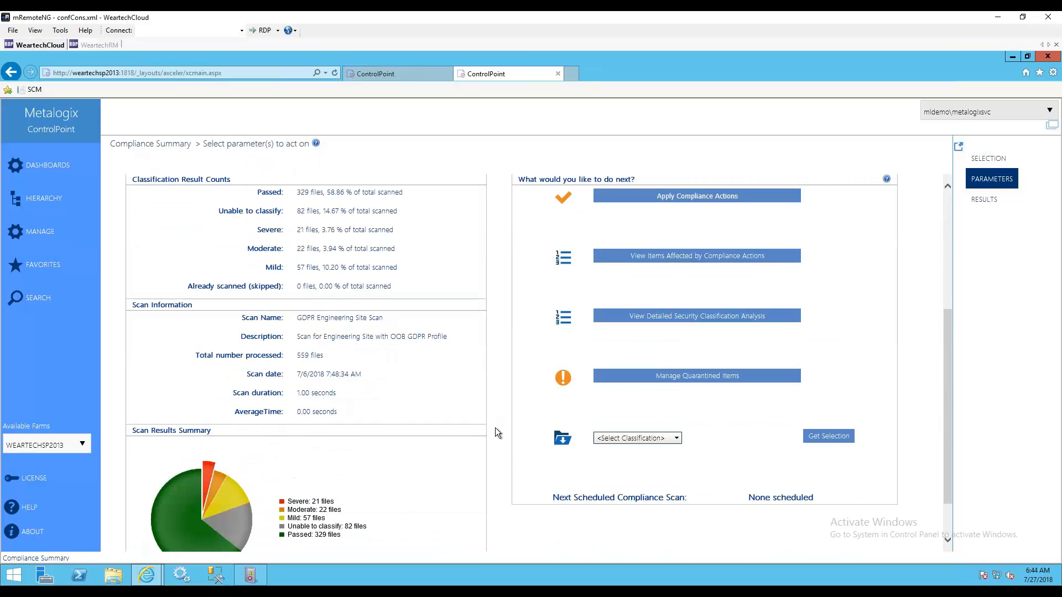
{"action": "scroll", "coordinate": [501, 427], "scroll_direction": "up", "scroll_amount": 4}
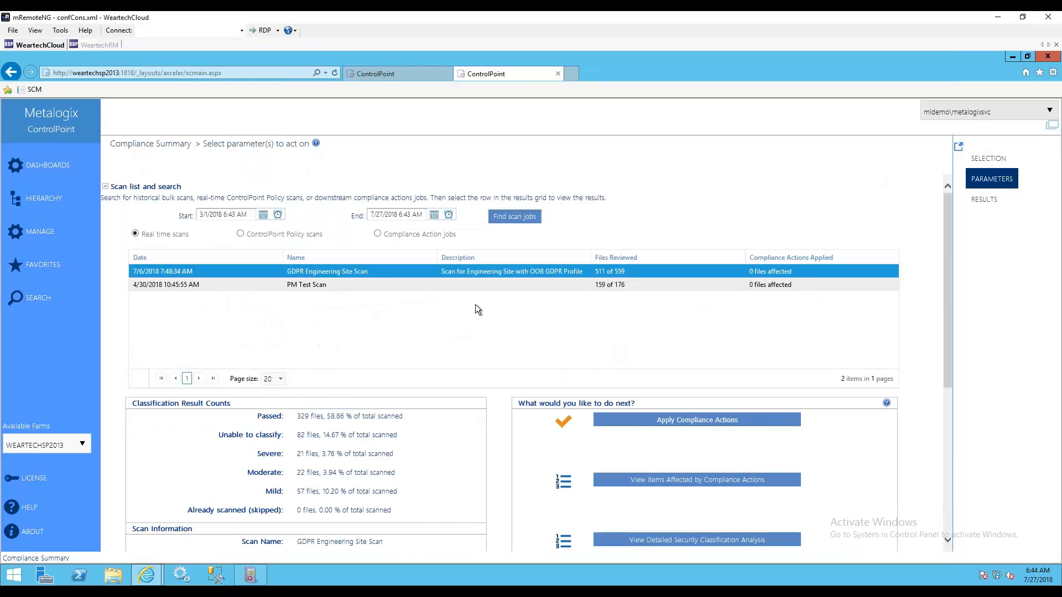
Step: Select the PM Test Scan and review its classification counts, scan information and available follow-up actions
{"action": "left_click", "coordinate": [306, 285]}
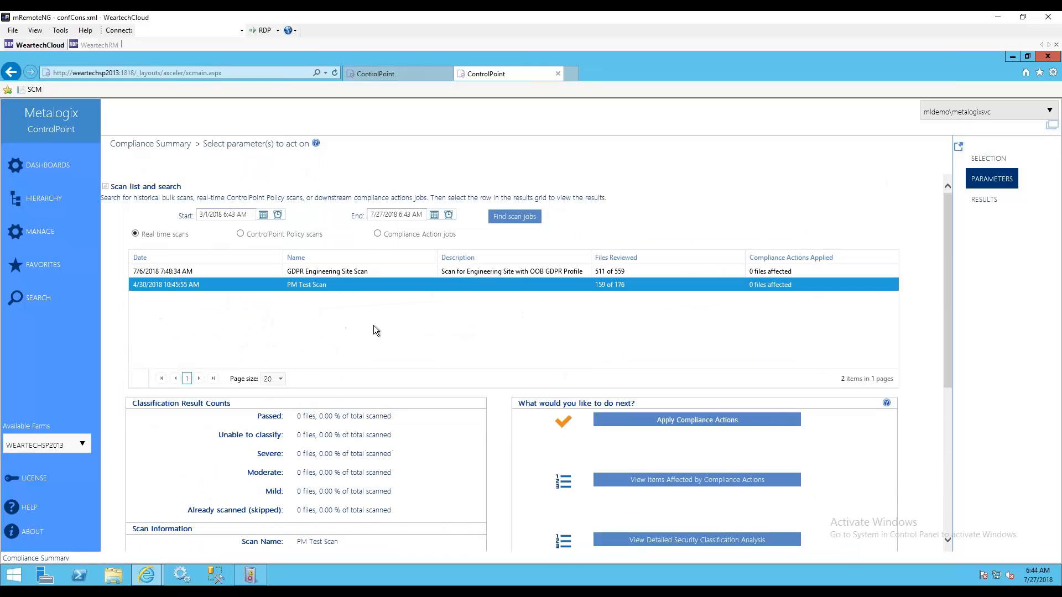
{"action": "scroll", "coordinate": [927, 452], "scroll_direction": "down", "scroll_amount": 5}
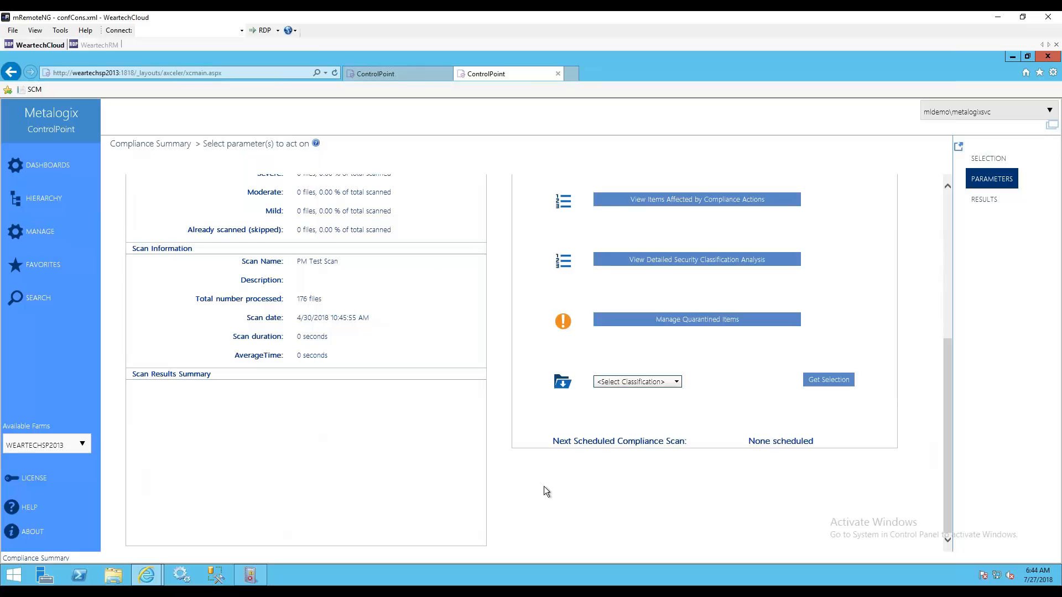
{"action": "scroll", "coordinate": [518, 373], "scroll_direction": "up", "scroll_amount": 2}
{"action": "scroll", "coordinate": [633, 440], "scroll_direction": "down", "scroll_amount": 2}
{"action": "scroll", "coordinate": [755, 485], "scroll_direction": "up", "scroll_amount": 3}
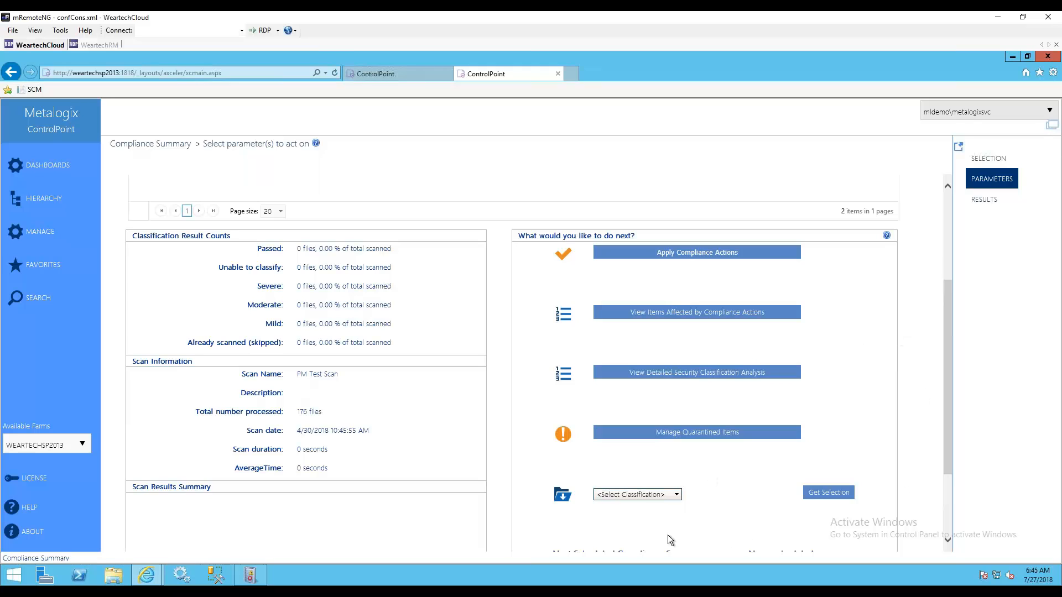
{"action": "scroll", "coordinate": [739, 313], "scroll_direction": "up", "scroll_amount": 1}
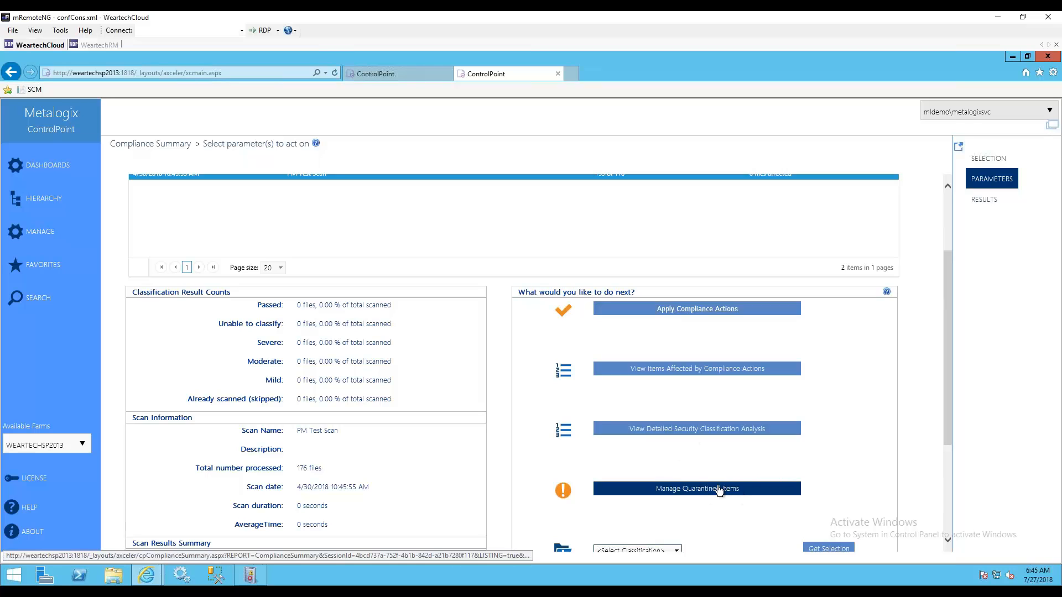
{"action": "scroll", "coordinate": [524, 426], "scroll_direction": "up", "scroll_amount": 2}
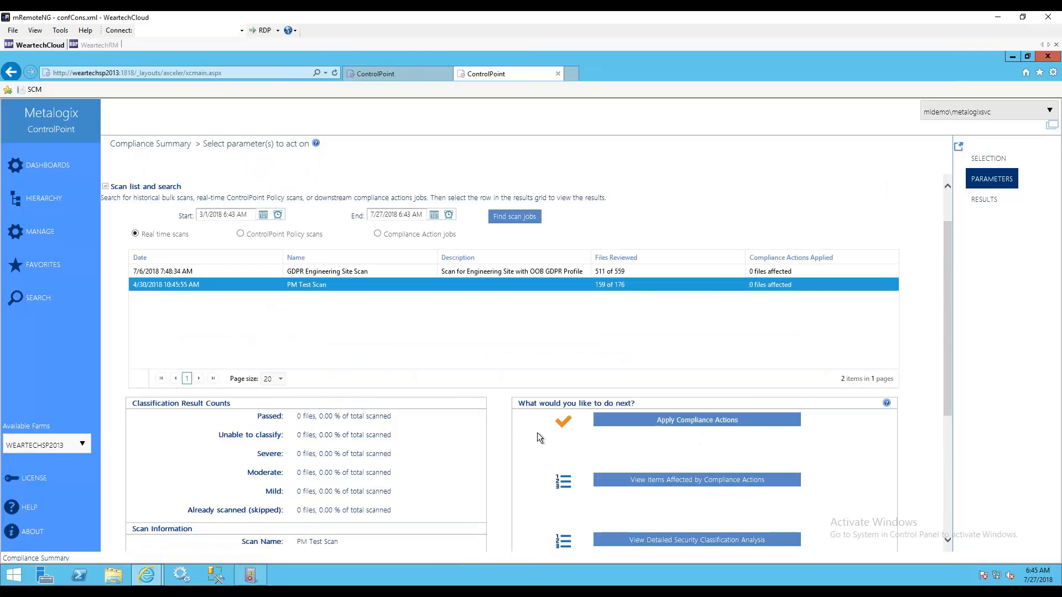
Step: Open the Sensitive Document Activity report for the Engineering site
{"action": "left_click", "coordinate": [66, 197]}
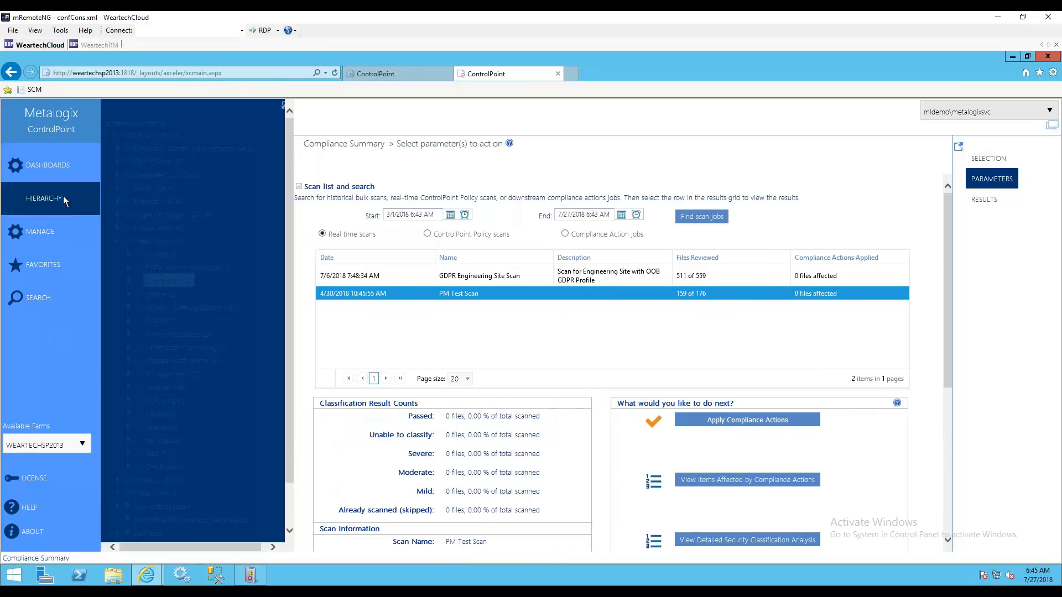
{"action": "right_click", "coordinate": [161, 283]}
{"action": "mouse_move", "coordinate": [235, 420]}
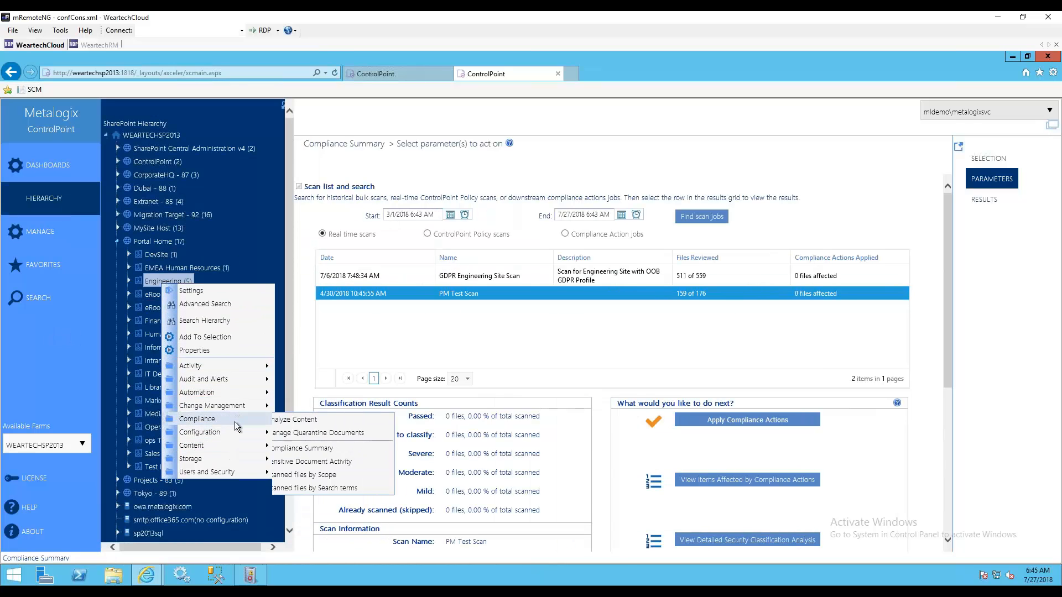
{"action": "left_click", "coordinate": [335, 461]}
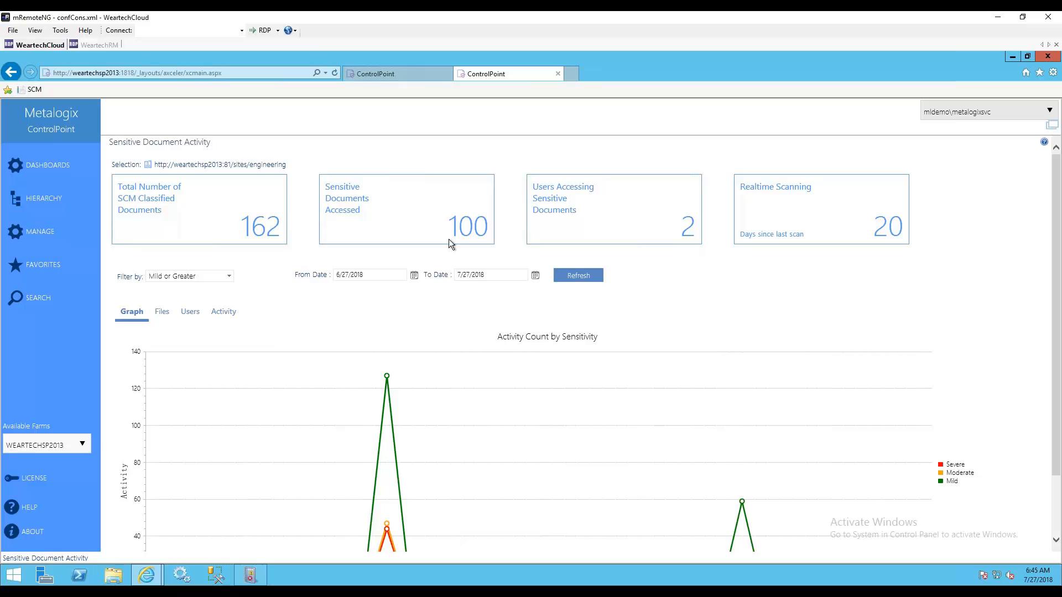
Step: Examine the sensitive document and user access summaries and the graph of activity count by sensitivity
{"action": "double_click", "coordinate": [463, 237]}
{"action": "left_click", "coordinate": [665, 229]}
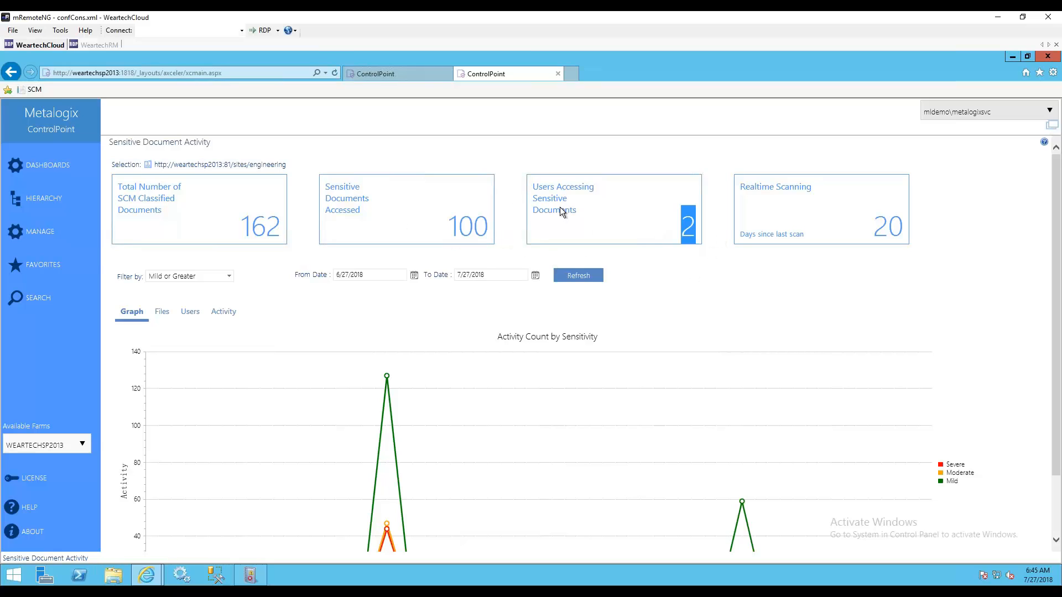
{"action": "scroll", "coordinate": [809, 290], "scroll_direction": "down", "scroll_amount": 1}
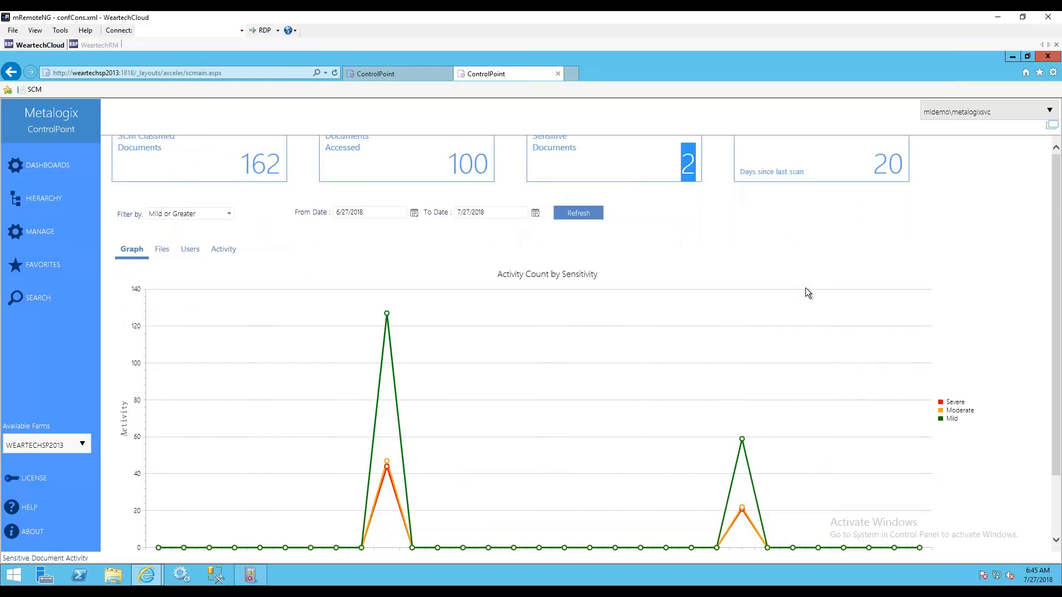
{"action": "scroll", "coordinate": [460, 407], "scroll_direction": "up", "scroll_amount": 1}
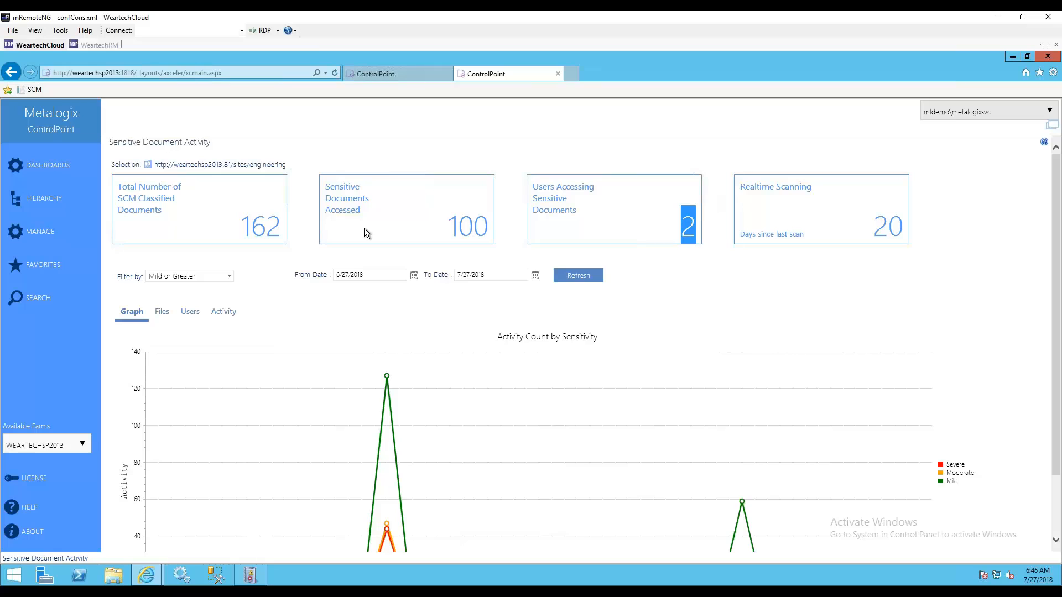
{"action": "left_click", "coordinate": [748, 290]}
{"action": "scroll", "coordinate": [934, 341], "scroll_direction": "down", "scroll_amount": 2}
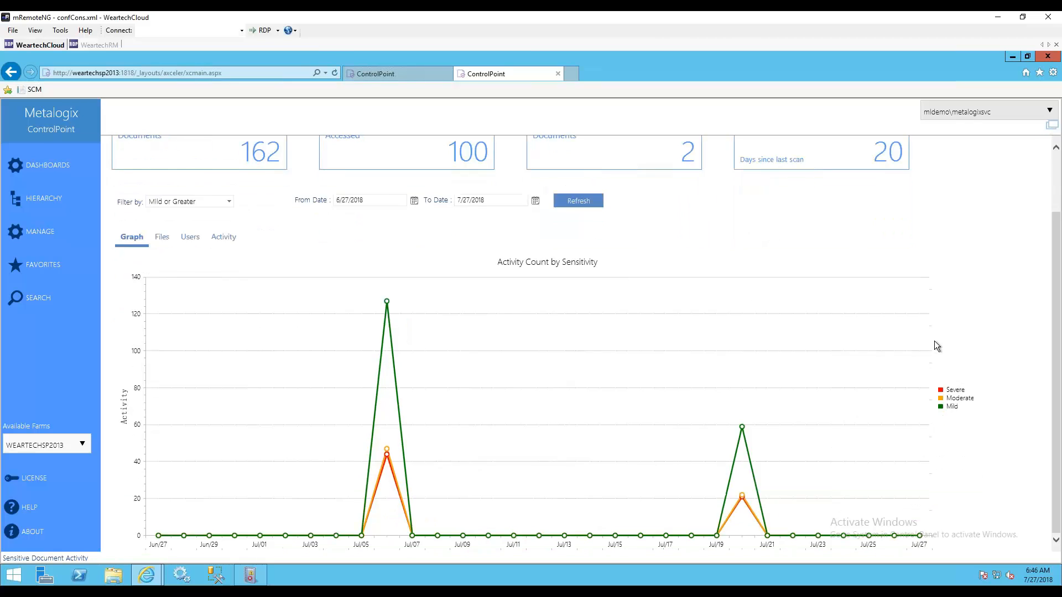
{"action": "scroll", "coordinate": [934, 340], "scroll_direction": "up", "scroll_amount": 2}
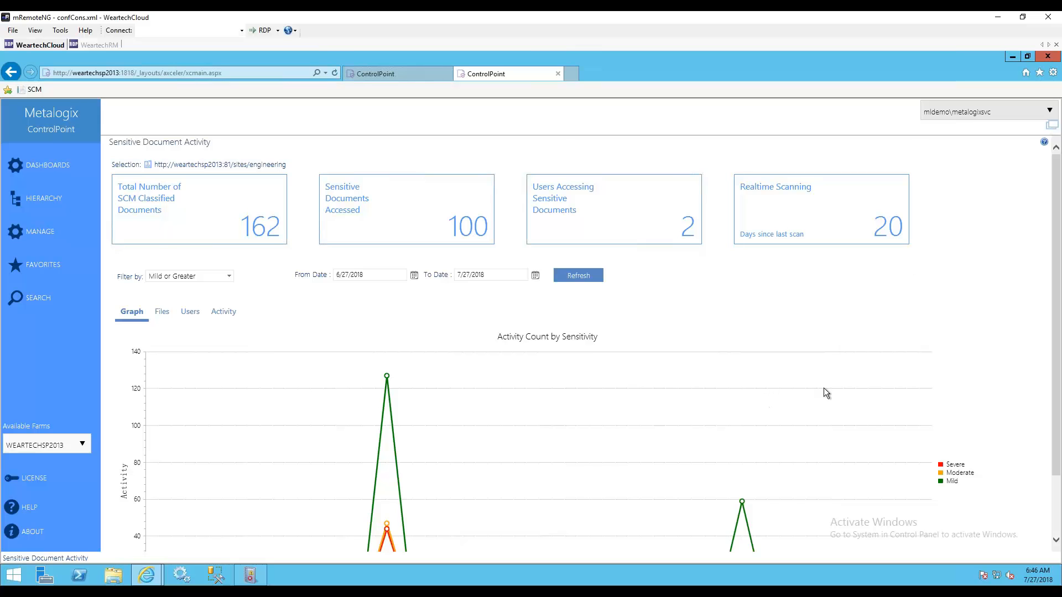
{"action": "scroll", "coordinate": [824, 393], "scroll_direction": "down", "scroll_amount": 2}
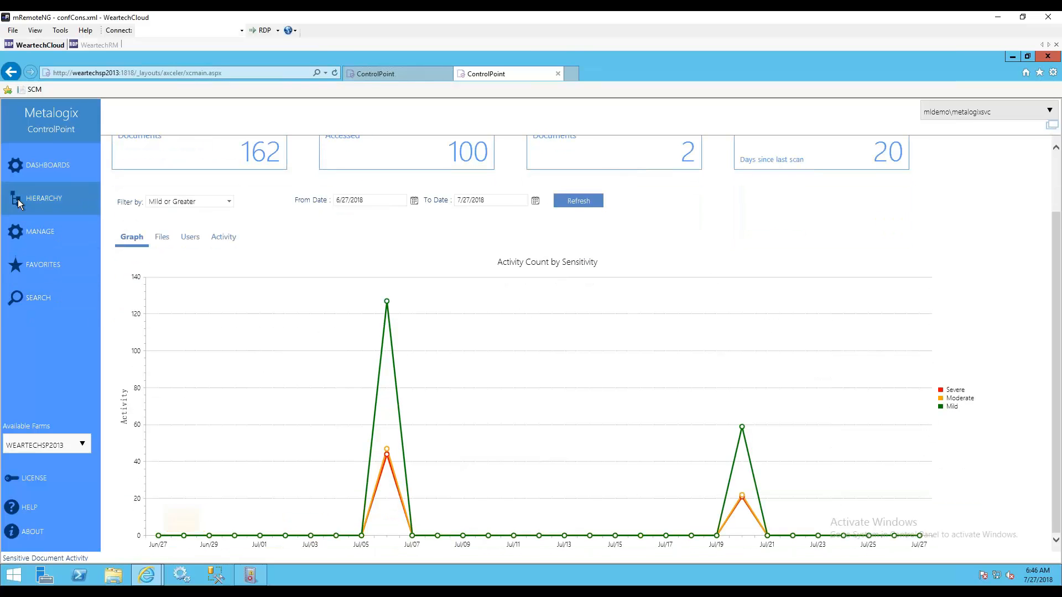
Step: Check the Engineering site's compliance commands, and open the ControlPoint Compliance Actions management page
{"action": "right_click", "coordinate": [189, 286]}
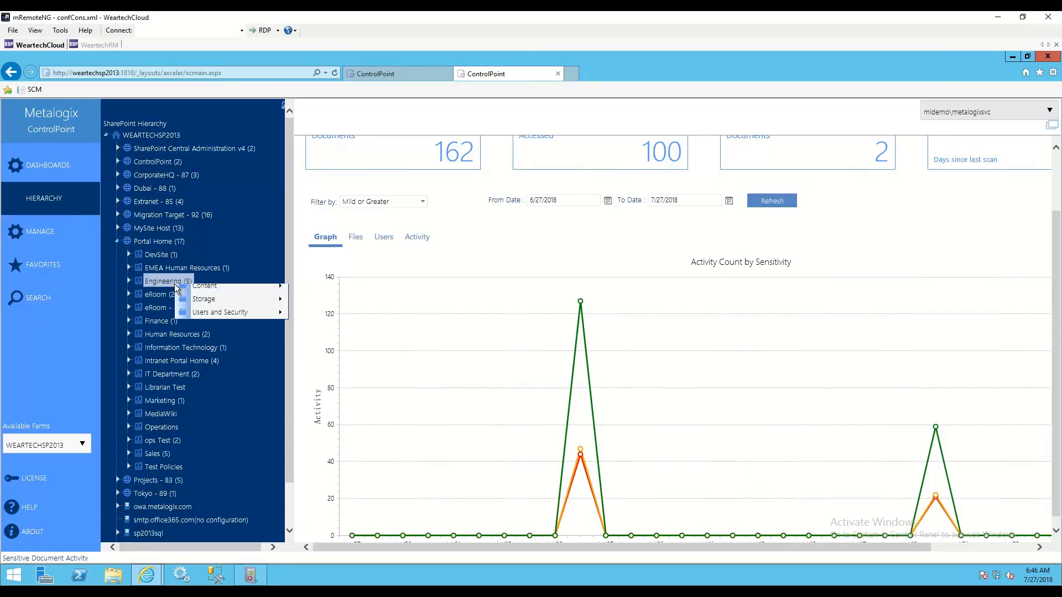
{"action": "mouse_move", "coordinate": [237, 418]}
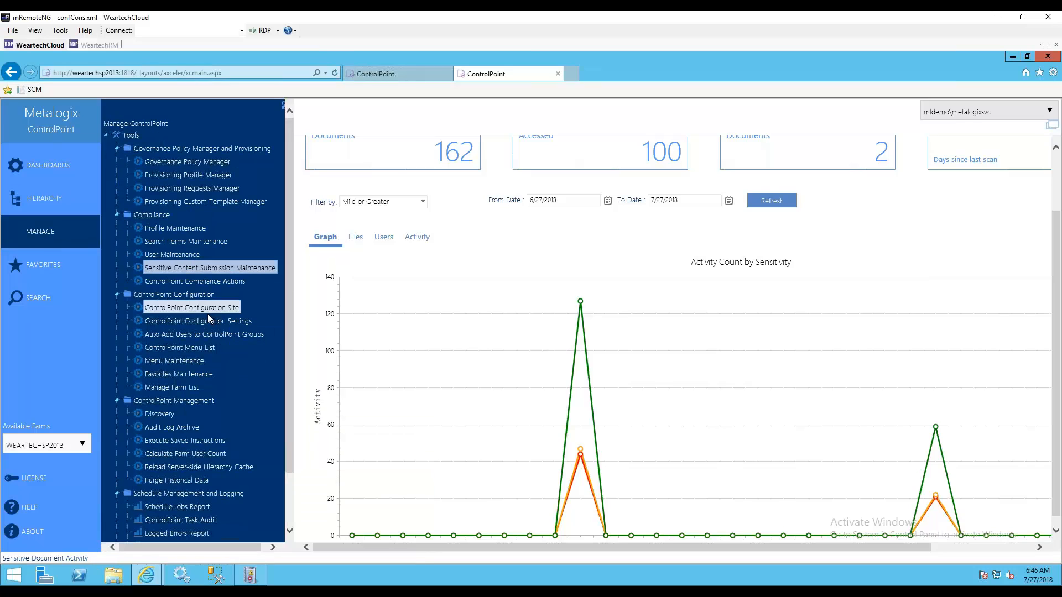
{"action": "left_click", "coordinate": [203, 283]}
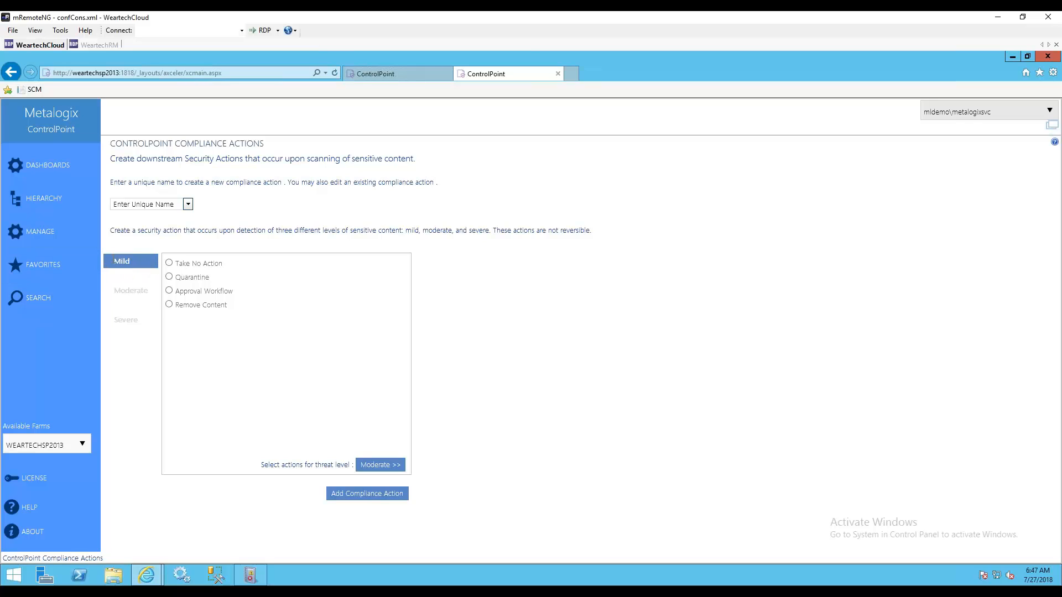
Step: Set the Mild level action to Take No Action, previewing the Alert Users option but leaving it disabled
{"action": "left_click", "coordinate": [187, 266]}
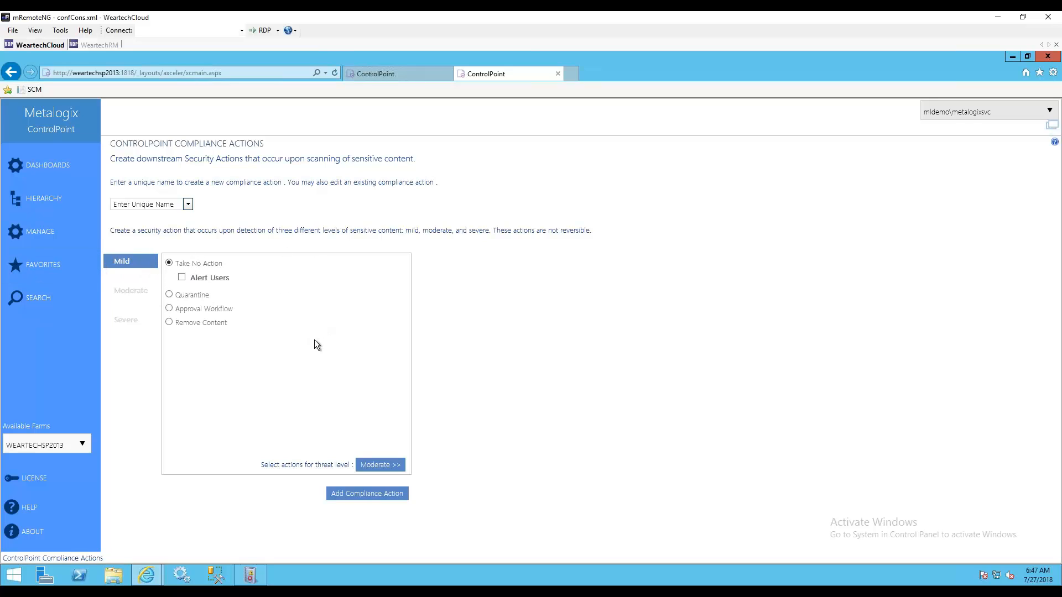
{"action": "left_click", "coordinate": [182, 278]}
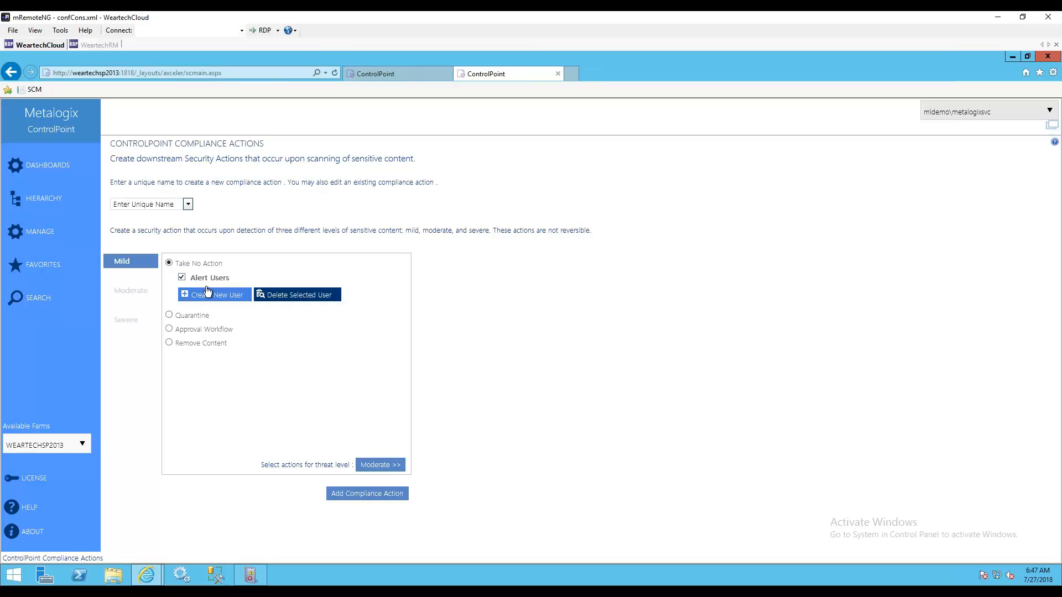
{"action": "left_click", "coordinate": [182, 279]}
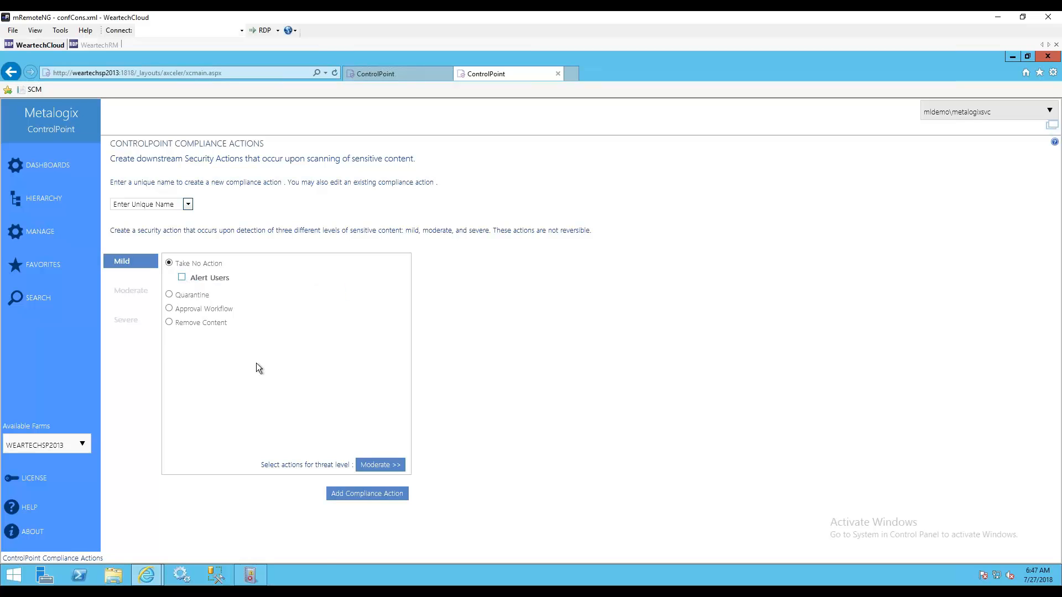
Step: Set the Moderate level action to Quarantine, previewing the Alert Other Users option but leaving it disabled
{"action": "left_click", "coordinate": [116, 282]}
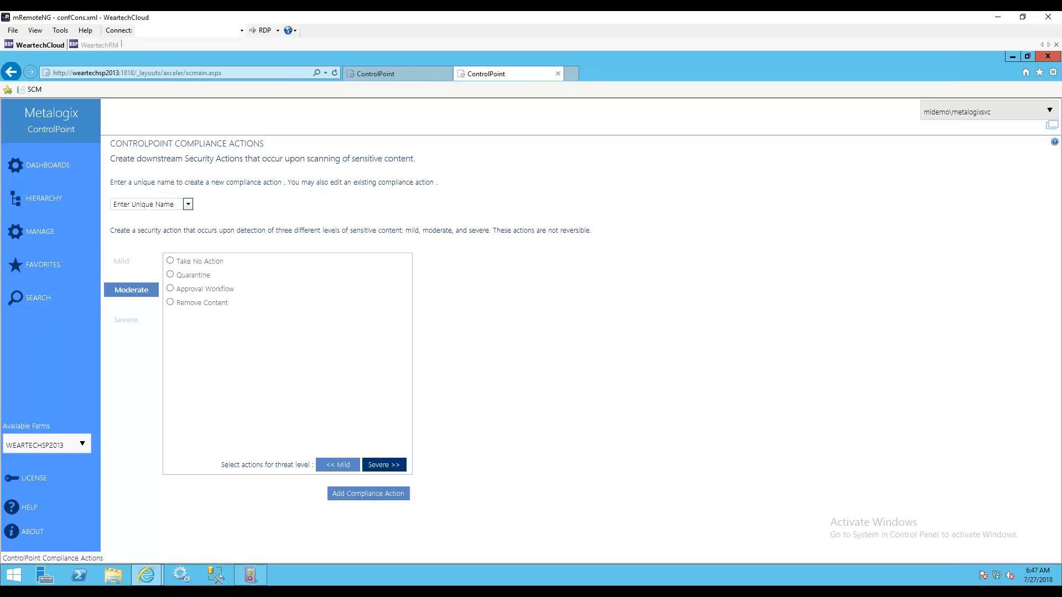
{"action": "left_click", "coordinate": [171, 276]}
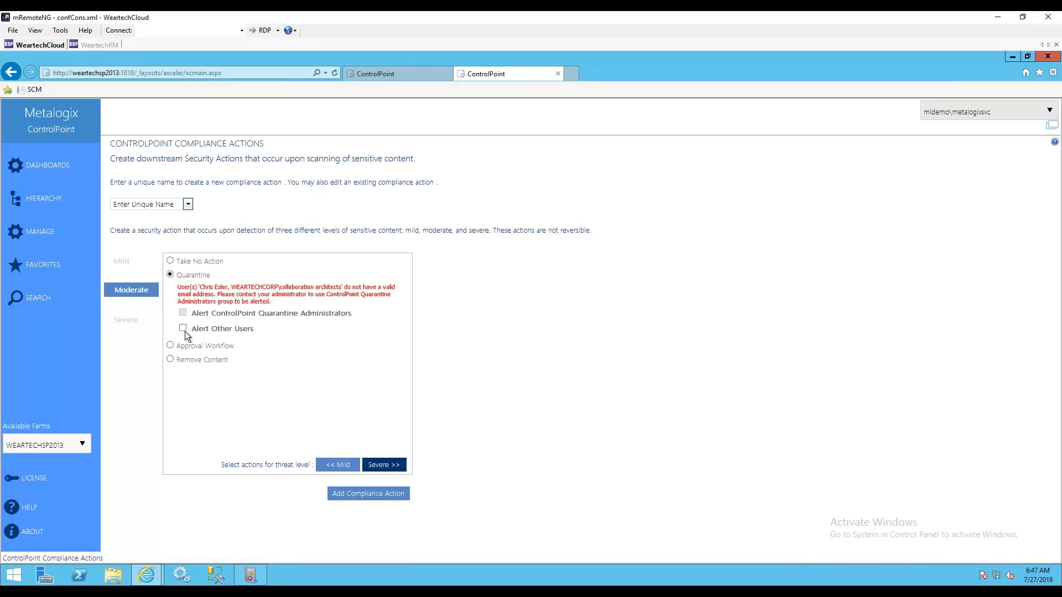
{"action": "left_click", "coordinate": [183, 330]}
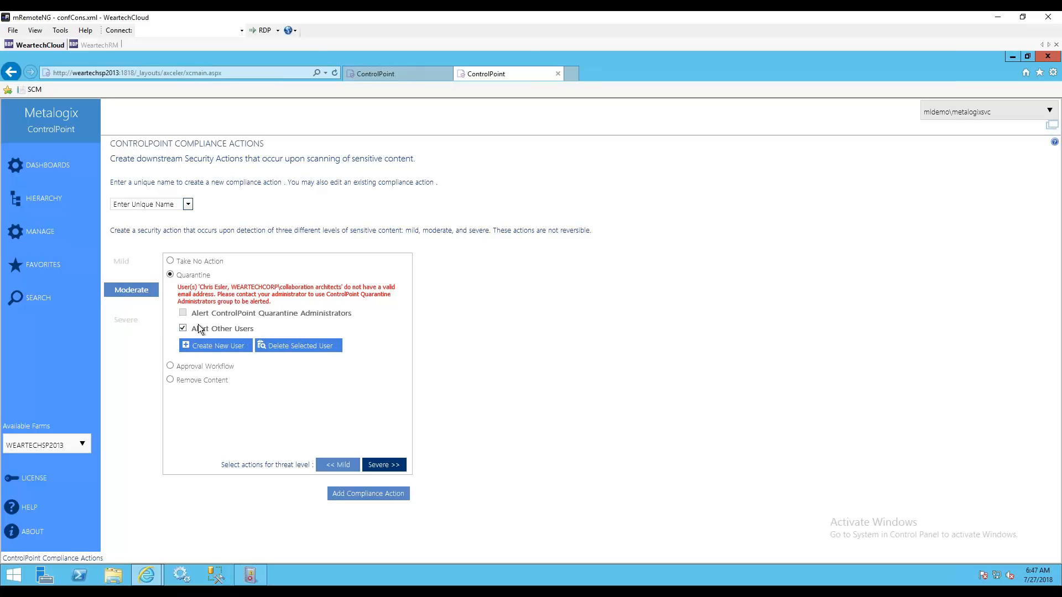
{"action": "left_click", "coordinate": [182, 328]}
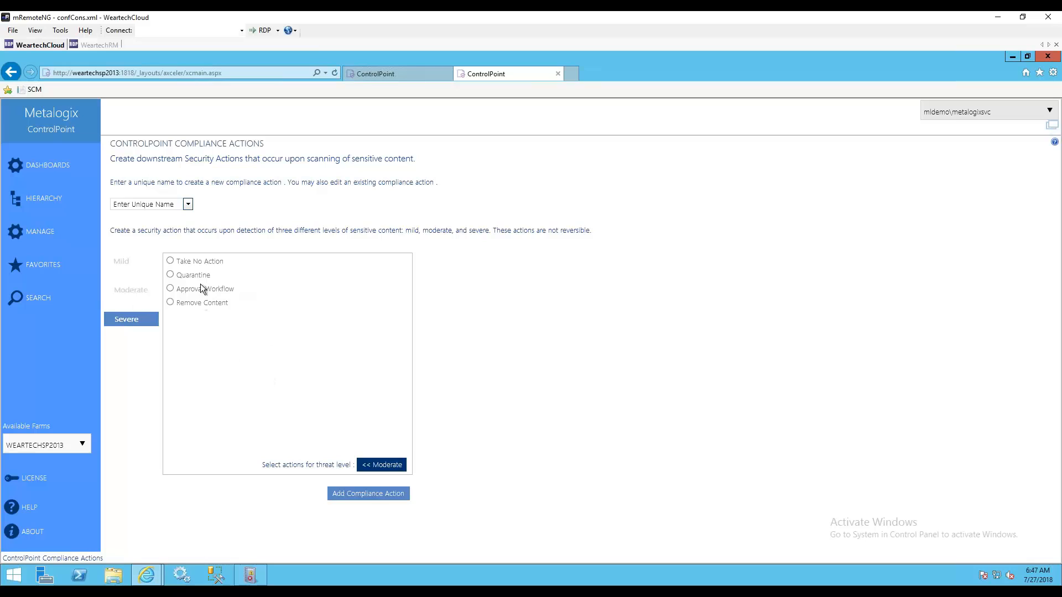
Step: For the Severe level, preview the Approval Workflow option, and choose Remove Content with Alert Users enabled
{"action": "left_click", "coordinate": [171, 289]}
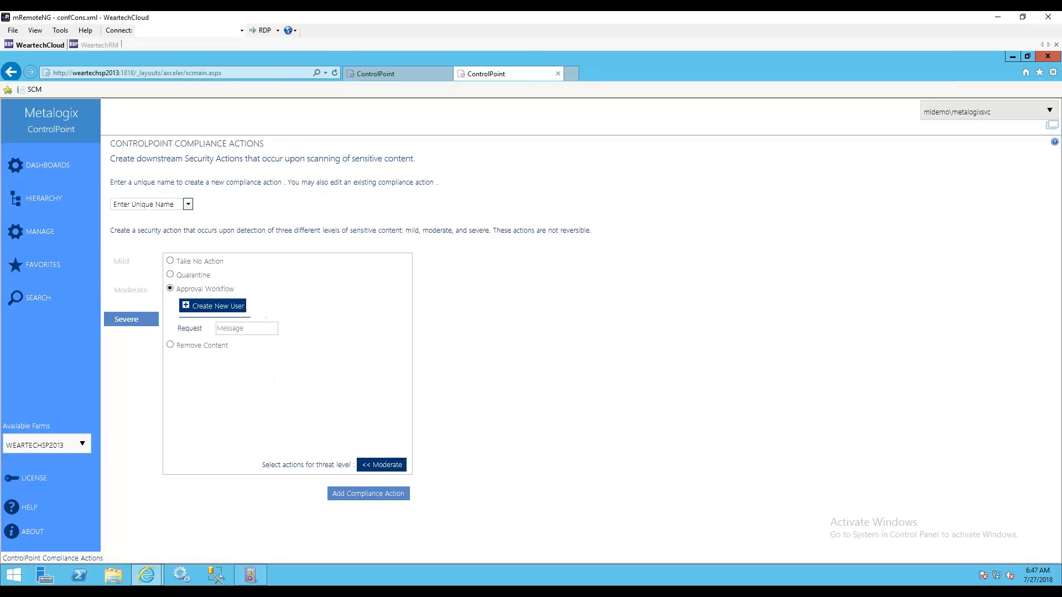
{"action": "left_click", "coordinate": [170, 346]}
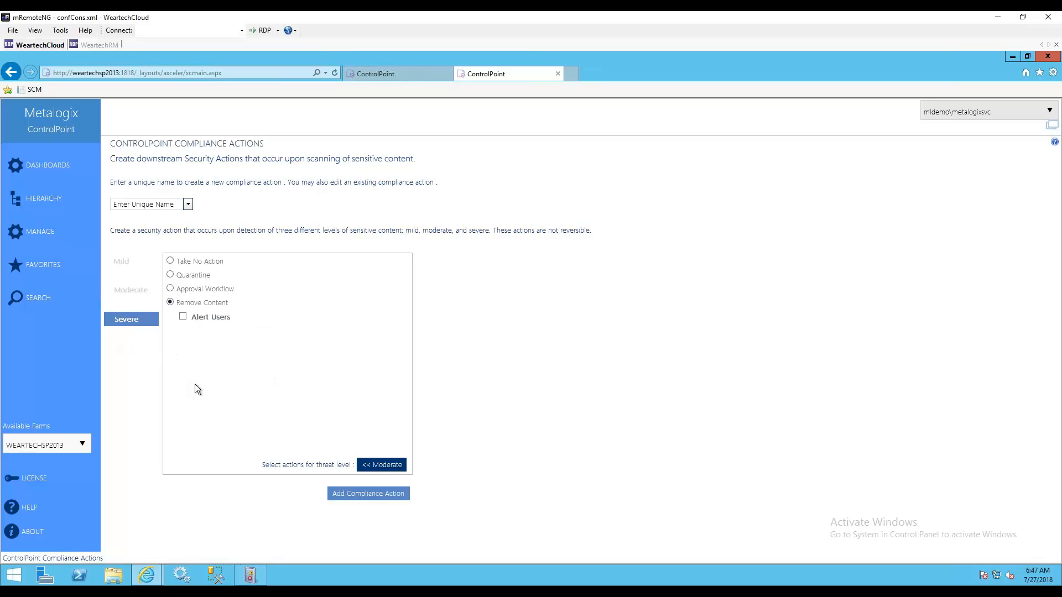
{"action": "left_click", "coordinate": [184, 317]}
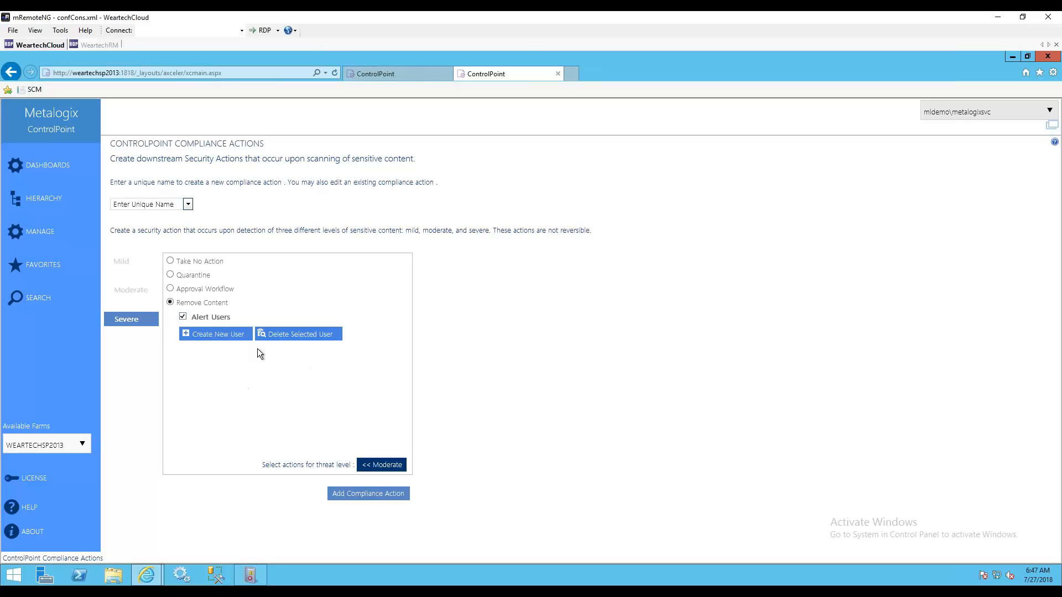
Step: Disable Alert Users for the Severe level's Remove Content action, and check the available compliance management tools
{"action": "left_click", "coordinate": [182, 318]}
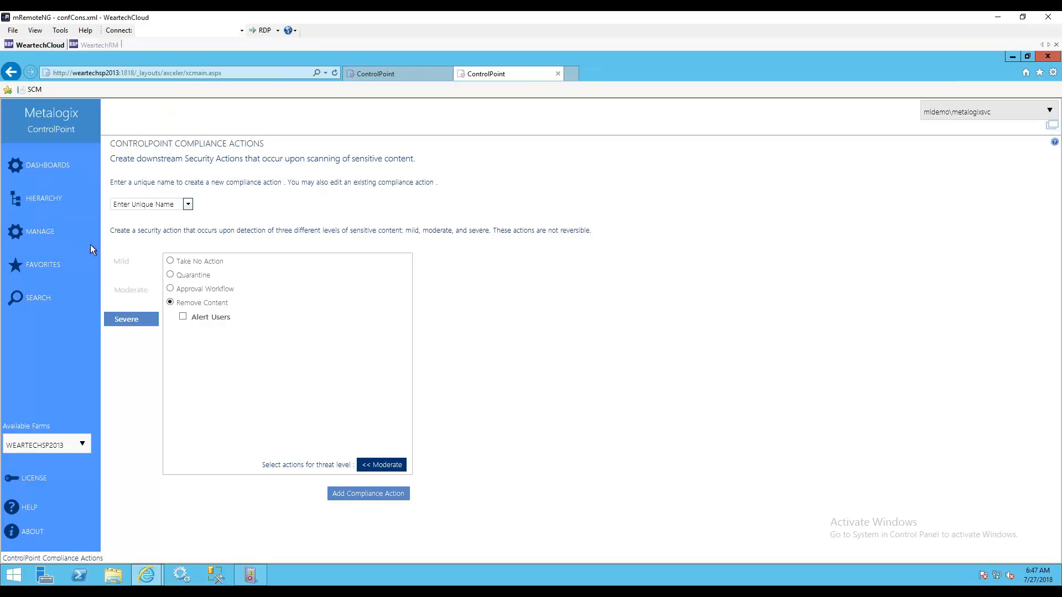
{"action": "left_click", "coordinate": [28, 231]}
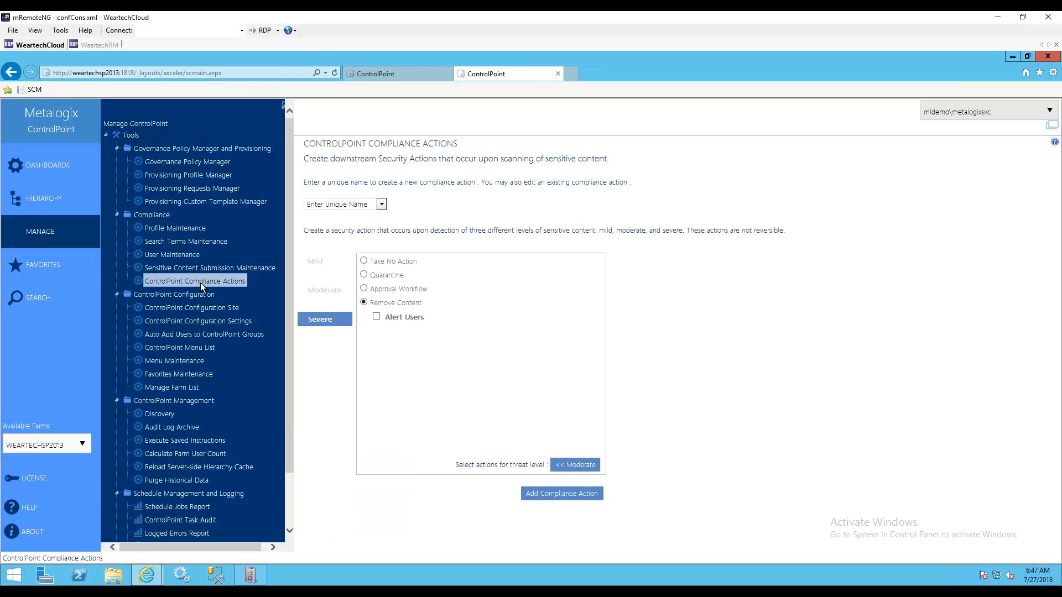
{"action": "left_click", "coordinate": [63, 234]}
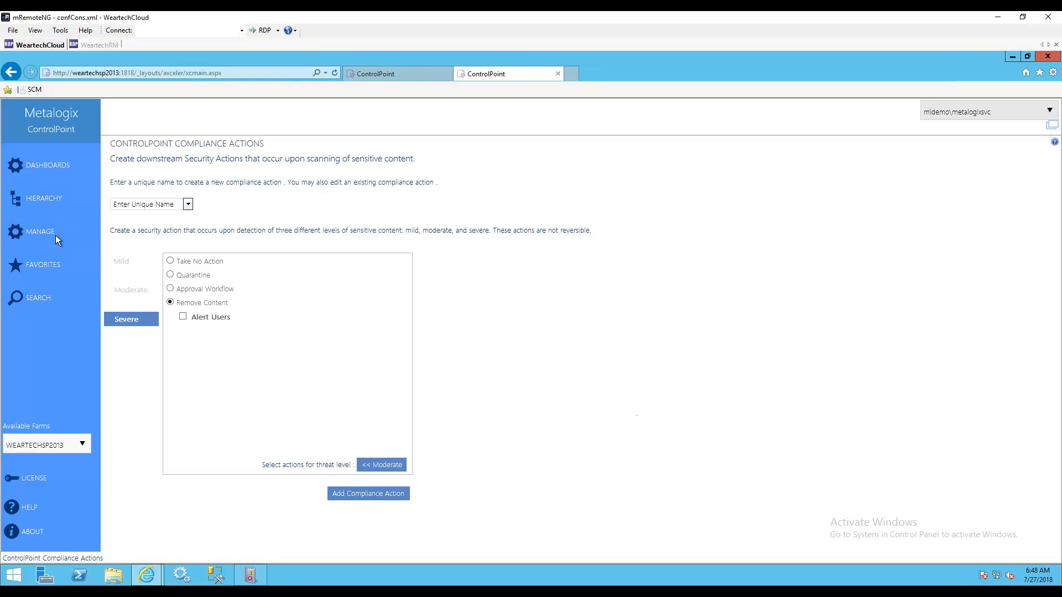
{"action": "left_click", "coordinate": [22, 235]}
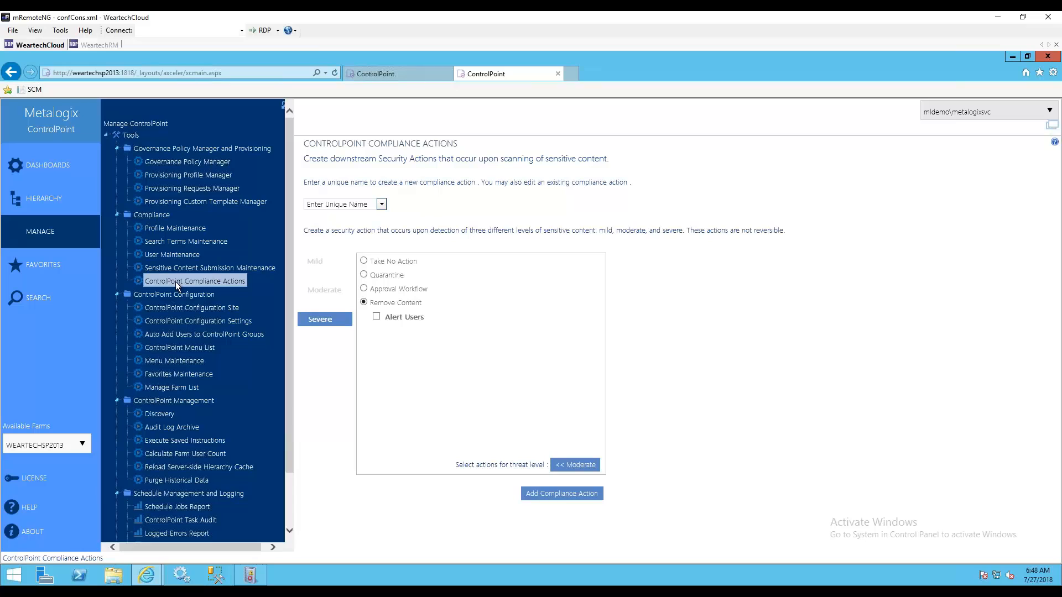
Step: Open Manage Quarantine Documents for the Engineering site under Portal Home and review the quarantined files
{"action": "left_click", "coordinate": [46, 208]}
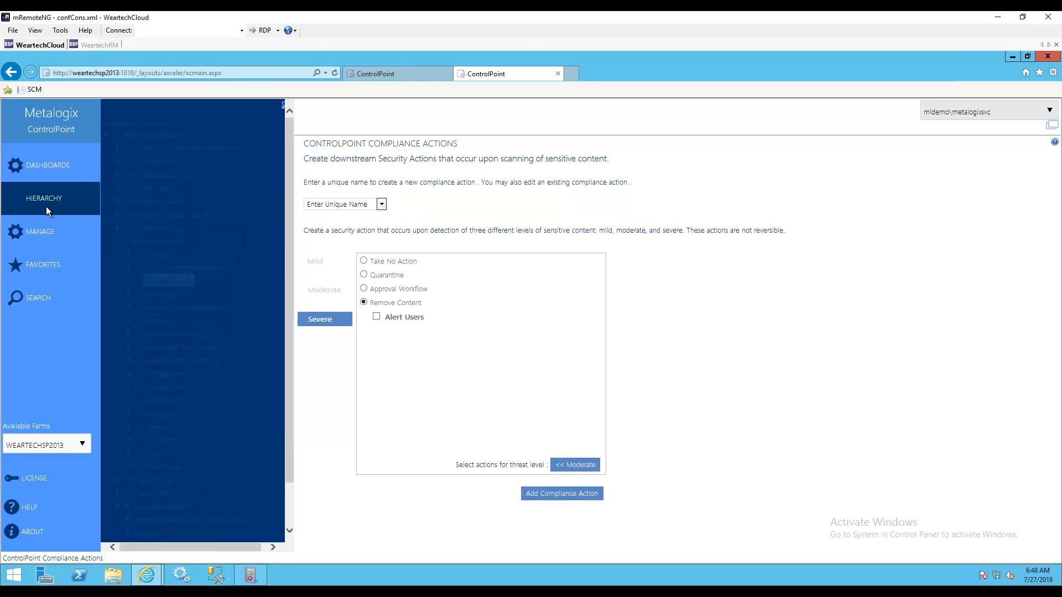
{"action": "right_click", "coordinate": [159, 279]}
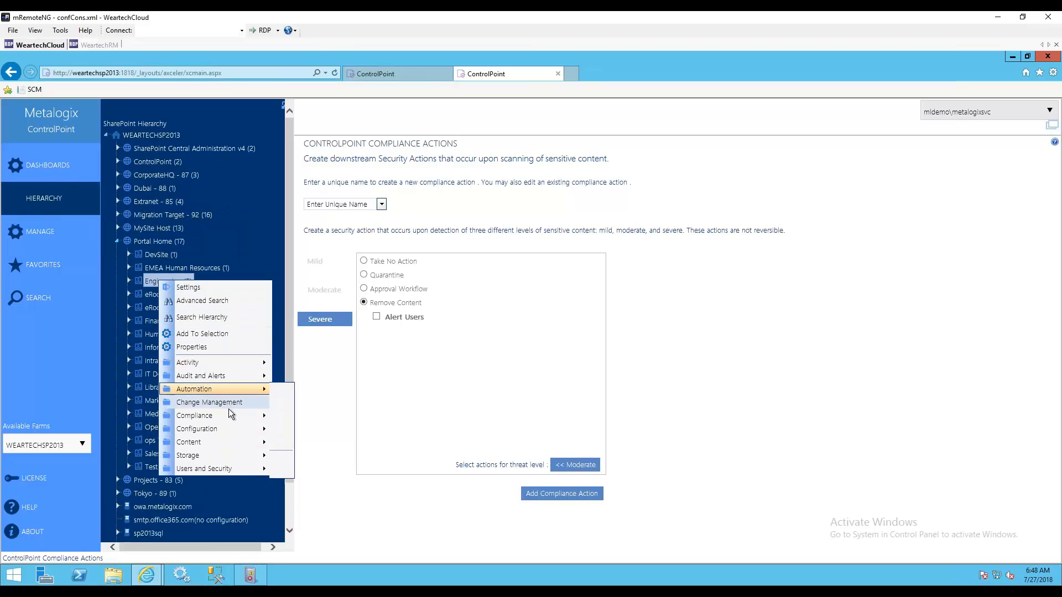
{"action": "mouse_move", "coordinate": [228, 415]}
{"action": "left_click", "coordinate": [350, 430]}
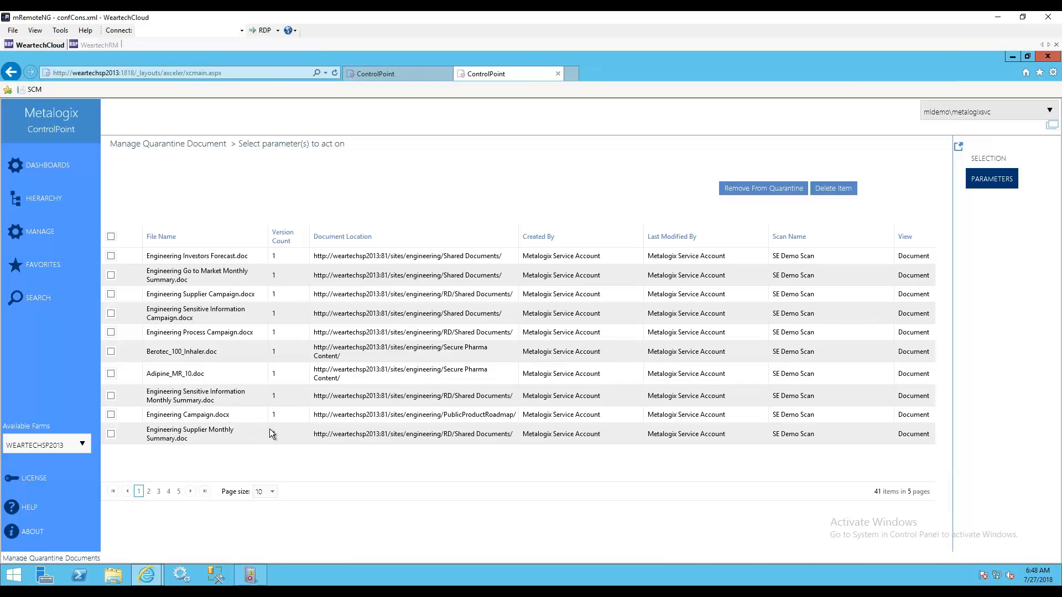
{"action": "left_click", "coordinate": [111, 255]}
Step: Check which compliance commands and reports are available for the Engineering site
{"action": "left_click", "coordinate": [45, 198]}
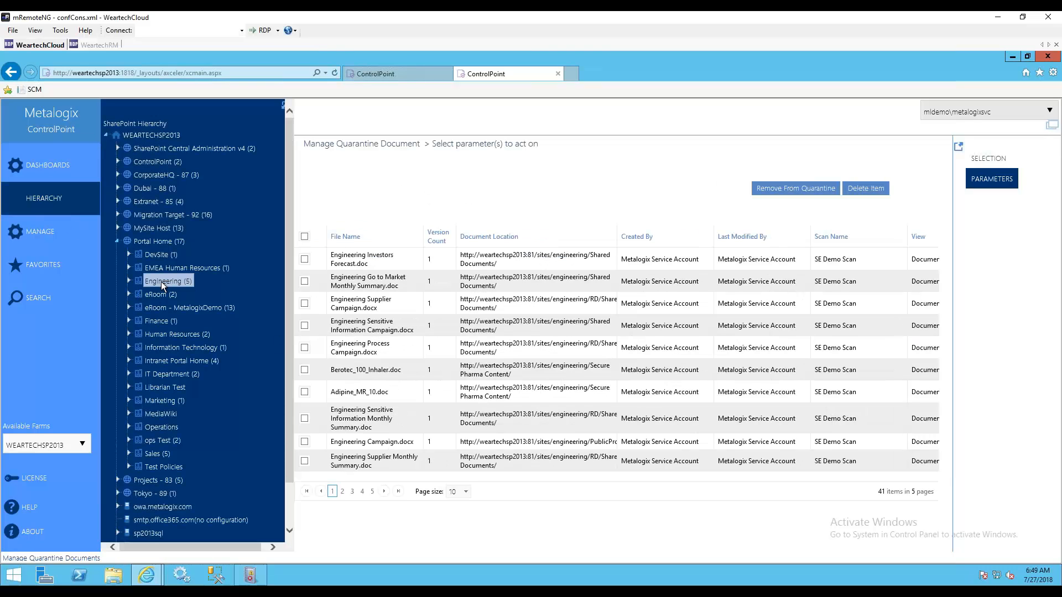
{"action": "right_click", "coordinate": [160, 281]}
{"action": "mouse_move", "coordinate": [219, 423]}
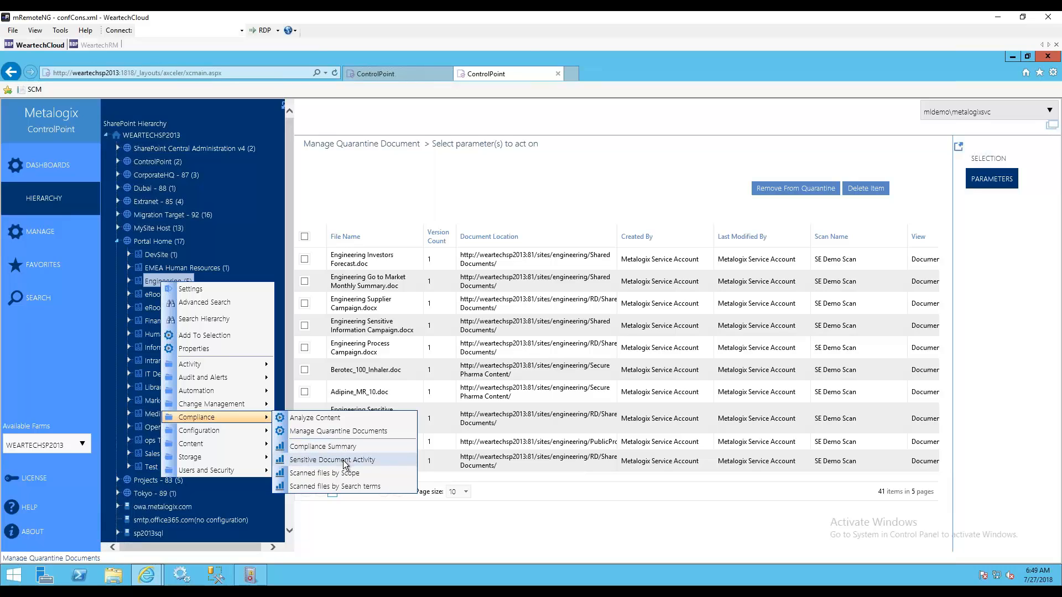
Step: Open Sensitive Content Submission Maintenance and review the submitted scan jobs and their status filters
{"action": "left_click", "coordinate": [24, 229]}
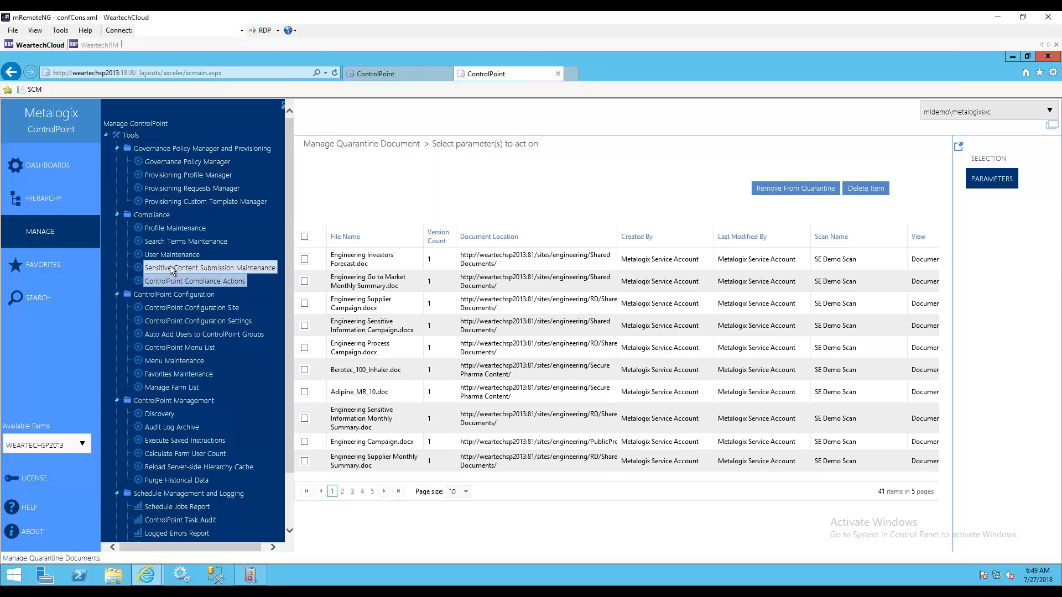
{"action": "left_click", "coordinate": [239, 267]}
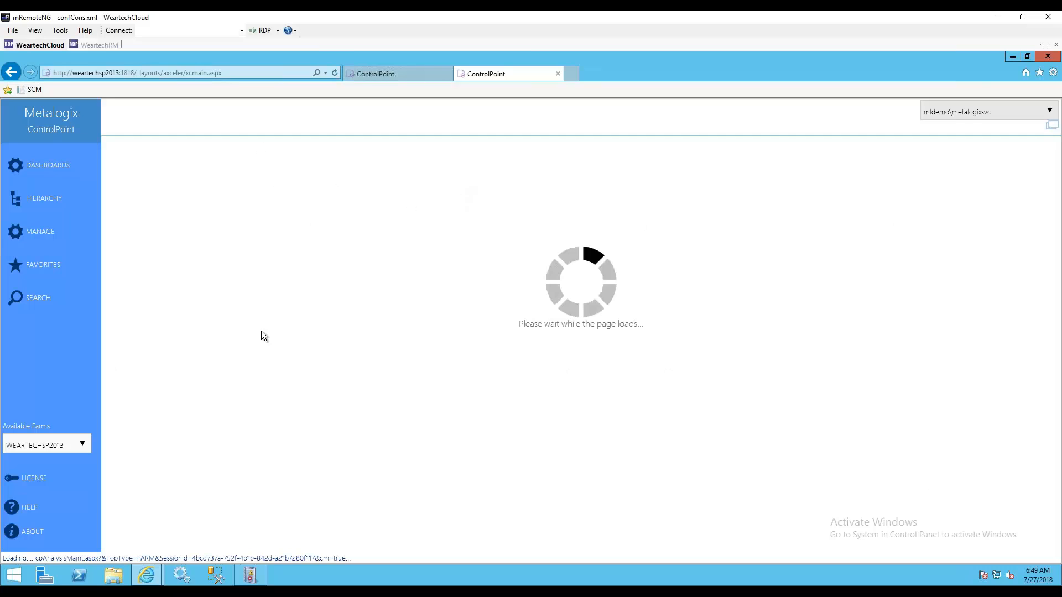
{"action": "left_click", "coordinate": [43, 232]}
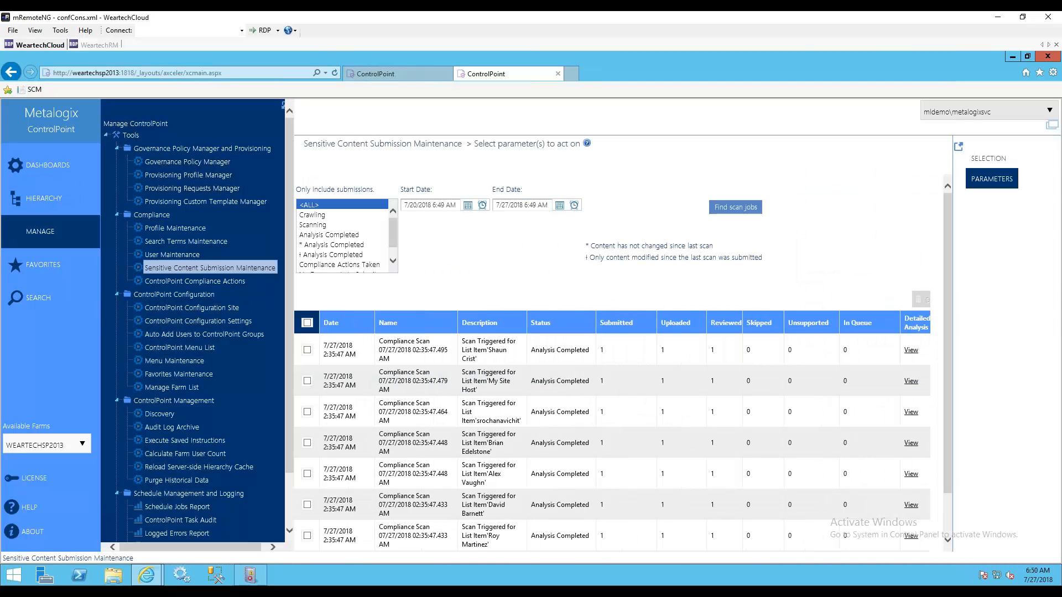
{"action": "left_click", "coordinate": [194, 282]}
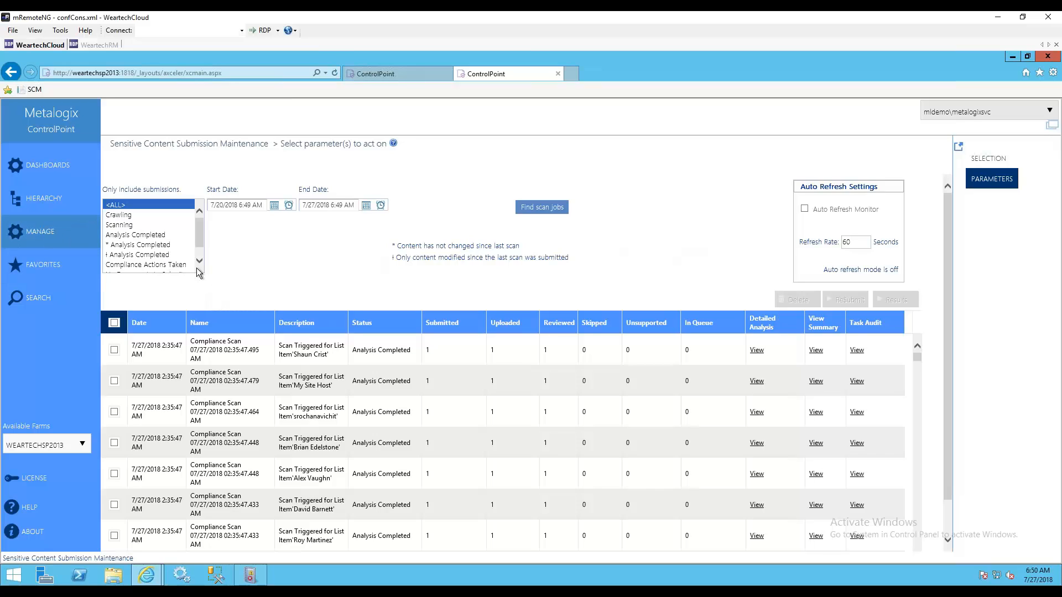
Step: Open the GDPR Dashboard and review its scan statistics and governance policies
{"action": "left_click", "coordinate": [69, 234]}
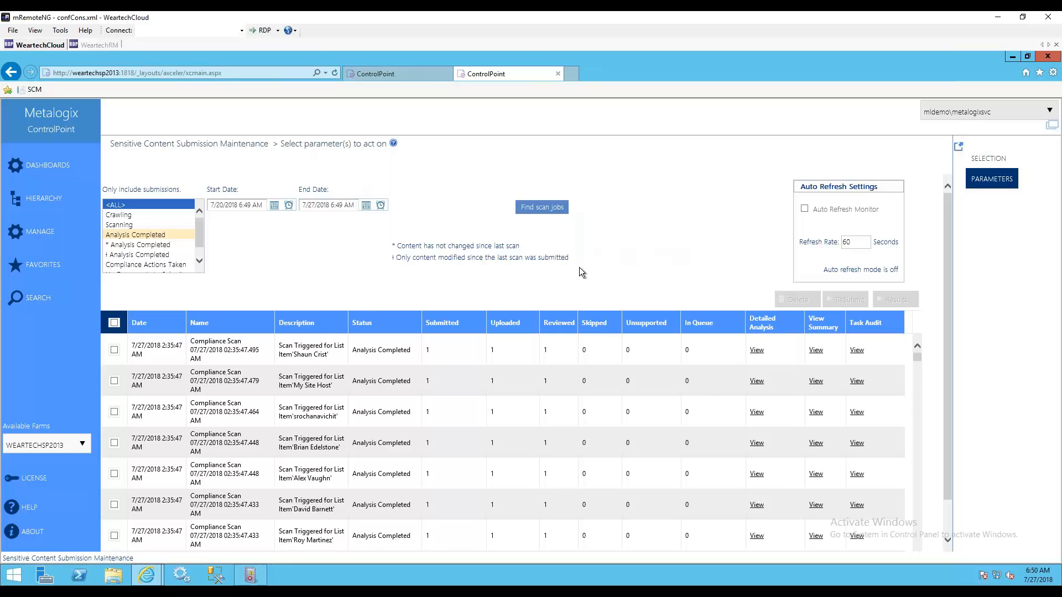
{"action": "left_click", "coordinate": [50, 167]}
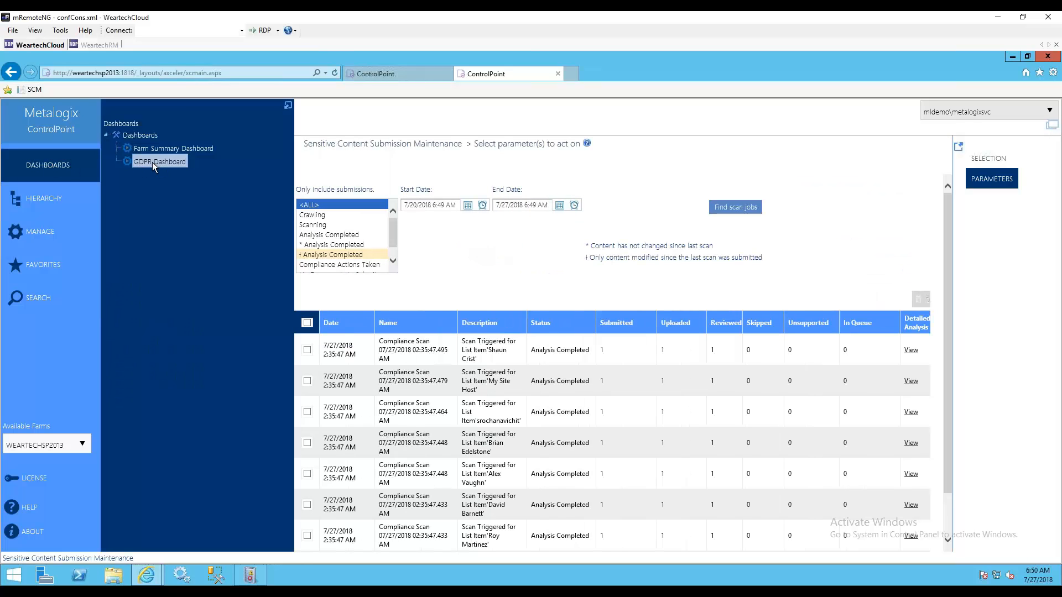
{"action": "left_click", "coordinate": [153, 163]}
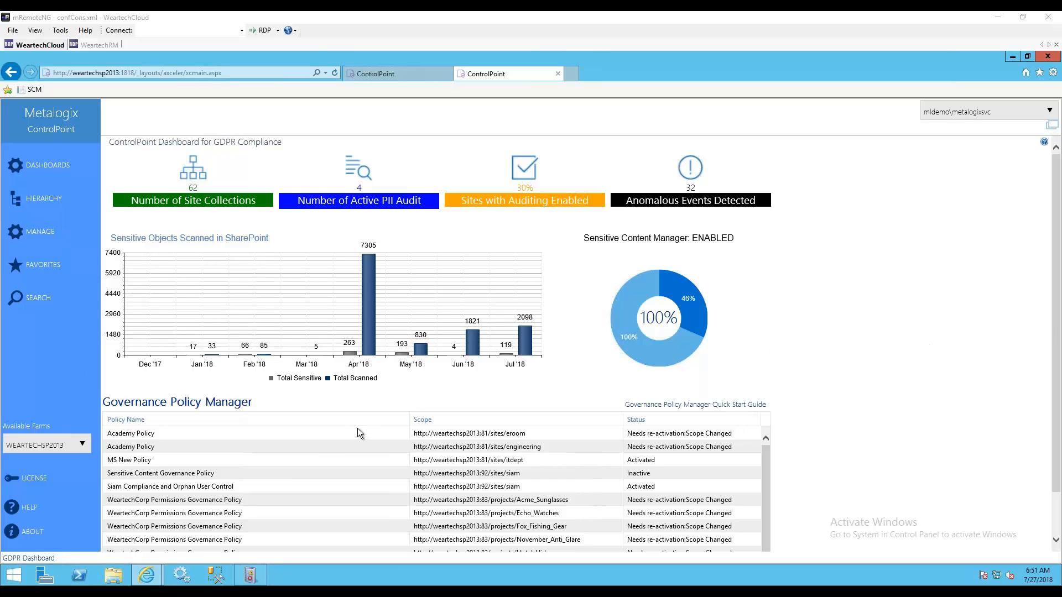
Step: Open the ControlPoint Configuration Site and go to its site settings
{"action": "left_click", "coordinate": [42, 226]}
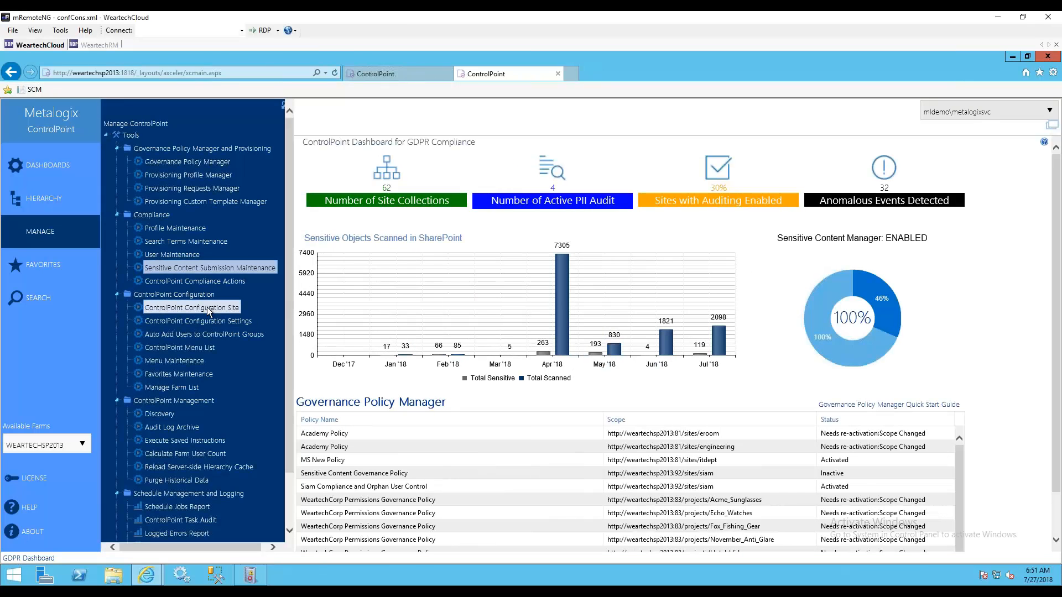
{"action": "left_click", "coordinate": [207, 307]}
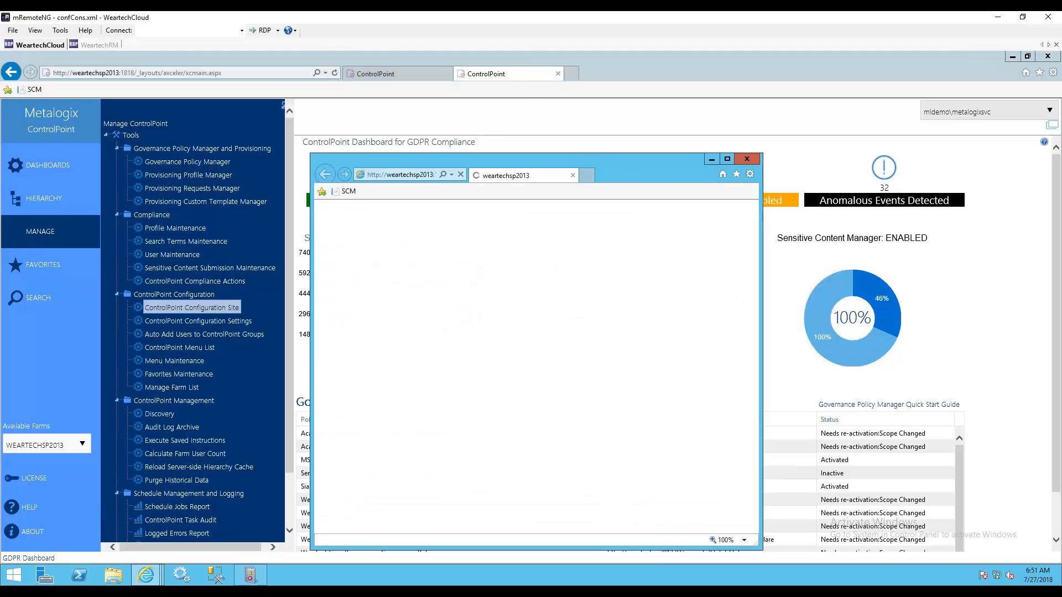
{"action": "left_click", "coordinate": [728, 208]}
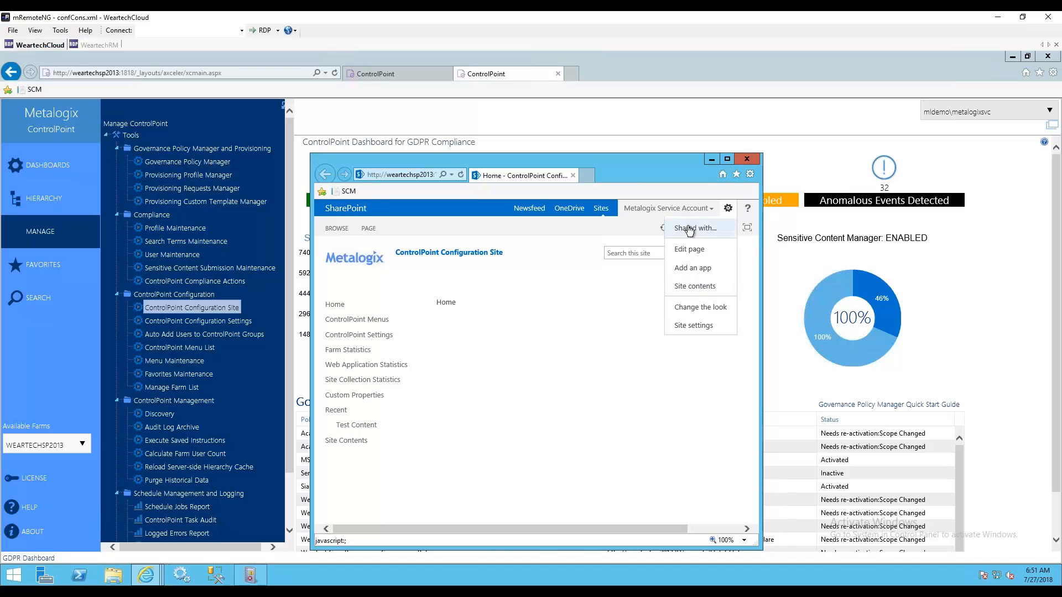
{"action": "left_click", "coordinate": [688, 325]}
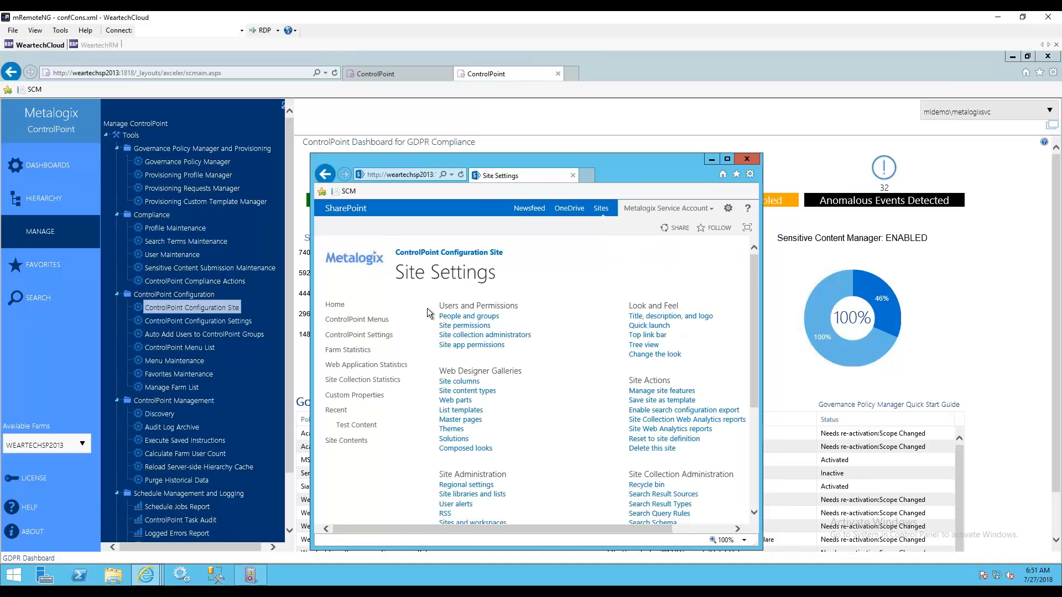
Step: In the configuration site's people and groups, view the members of ControlPoint Compliance Administrators and ControlPoint Quarantine Administrators
{"action": "left_click", "coordinate": [468, 318]}
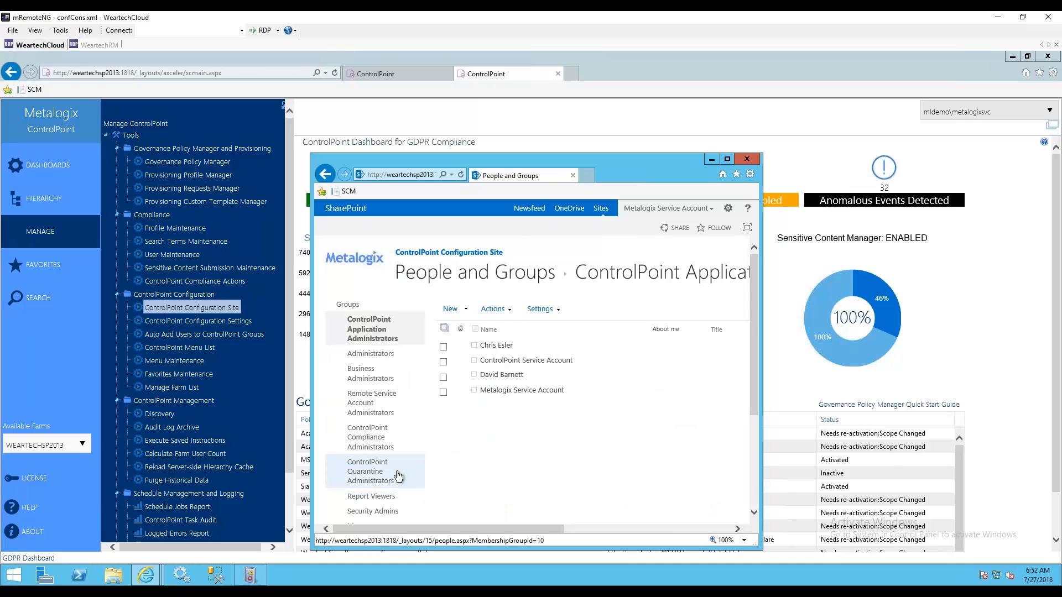
{"action": "scroll", "coordinate": [387, 470], "scroll_direction": "down", "scroll_amount": 2}
{"action": "left_click", "coordinate": [376, 320]}
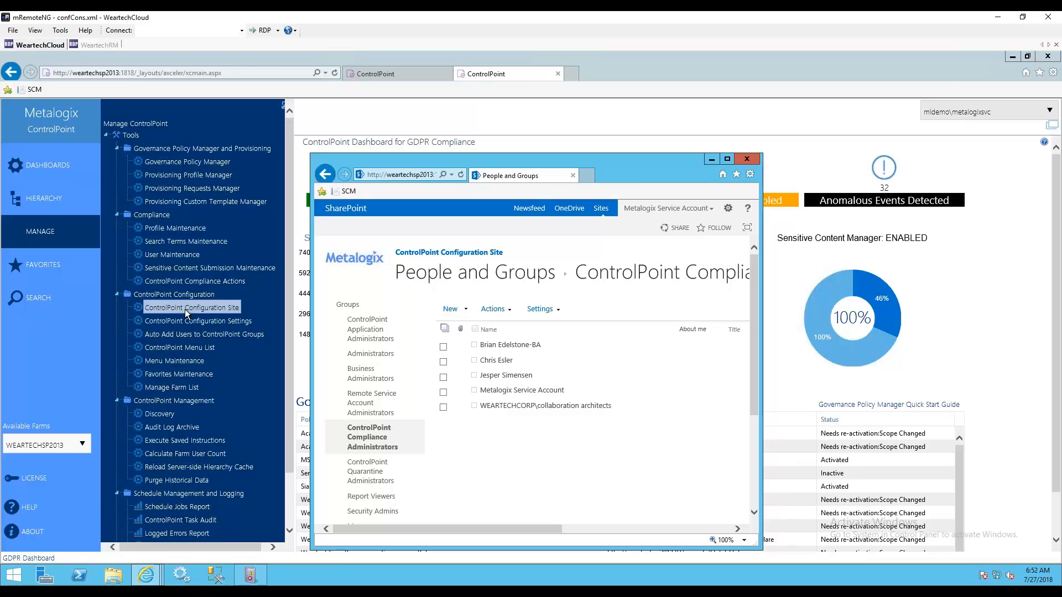
{"action": "left_click", "coordinate": [365, 476]}
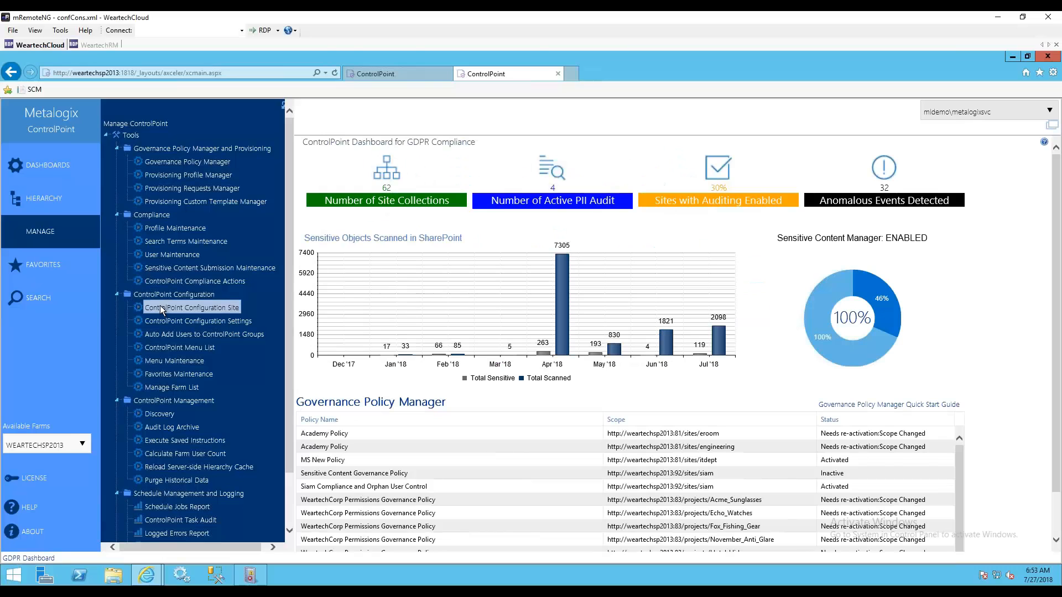
Step: Examine the compliance commands available at the Engineering site, the WEARTECHSP2013 farm and the Portal Home web application
{"action": "left_click", "coordinate": [44, 198]}
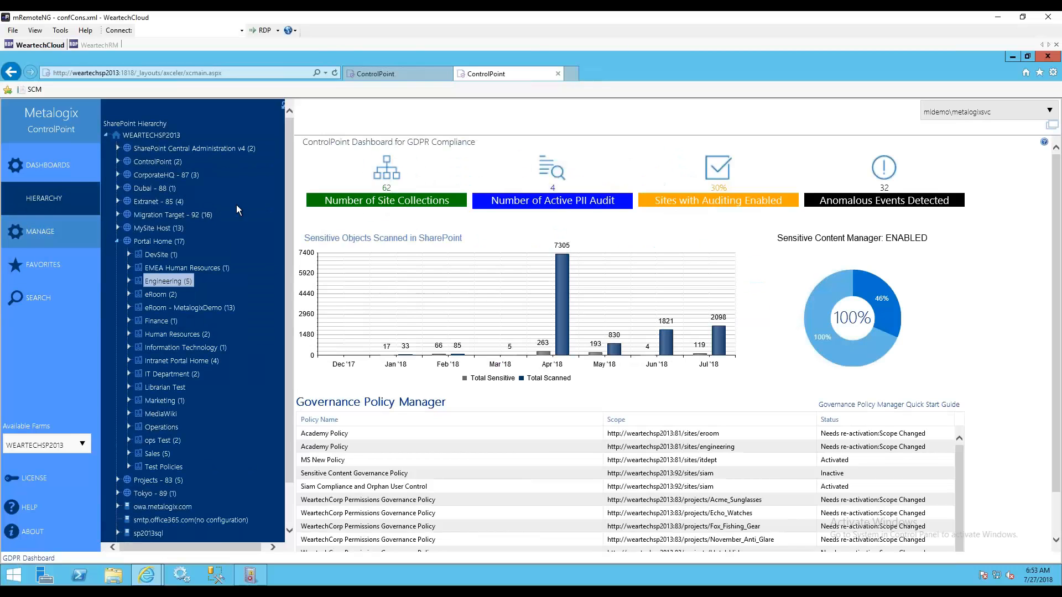
{"action": "right_click", "coordinate": [159, 281]}
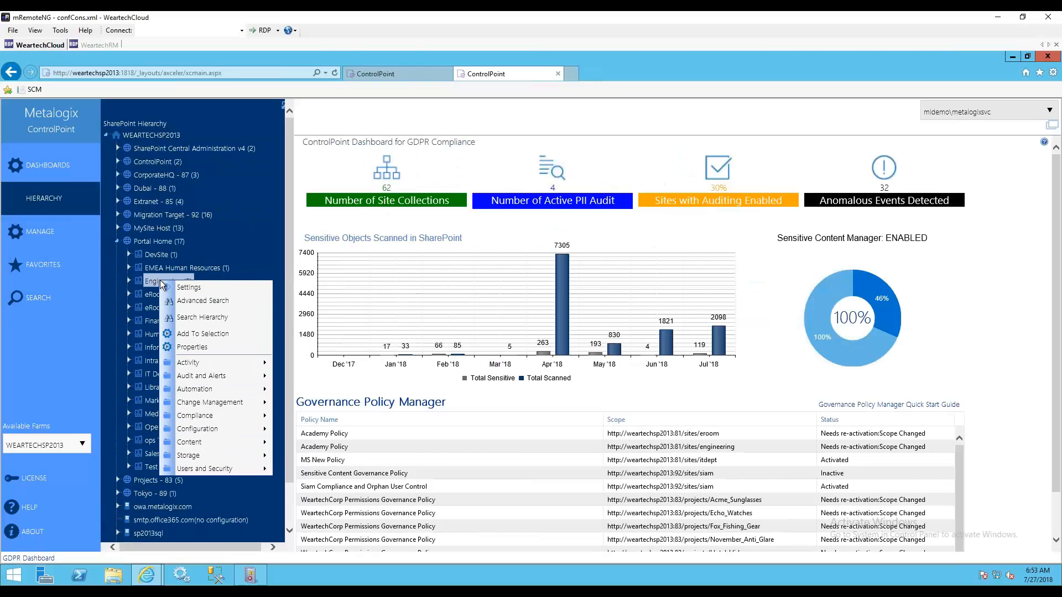
{"action": "mouse_move", "coordinate": [186, 421]}
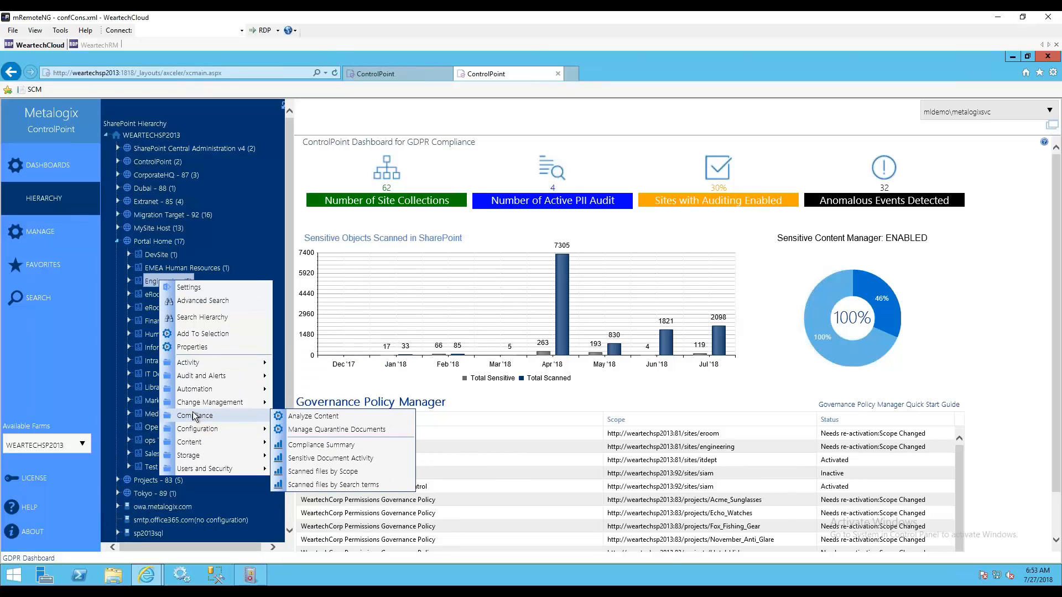
{"action": "right_click", "coordinate": [151, 138]}
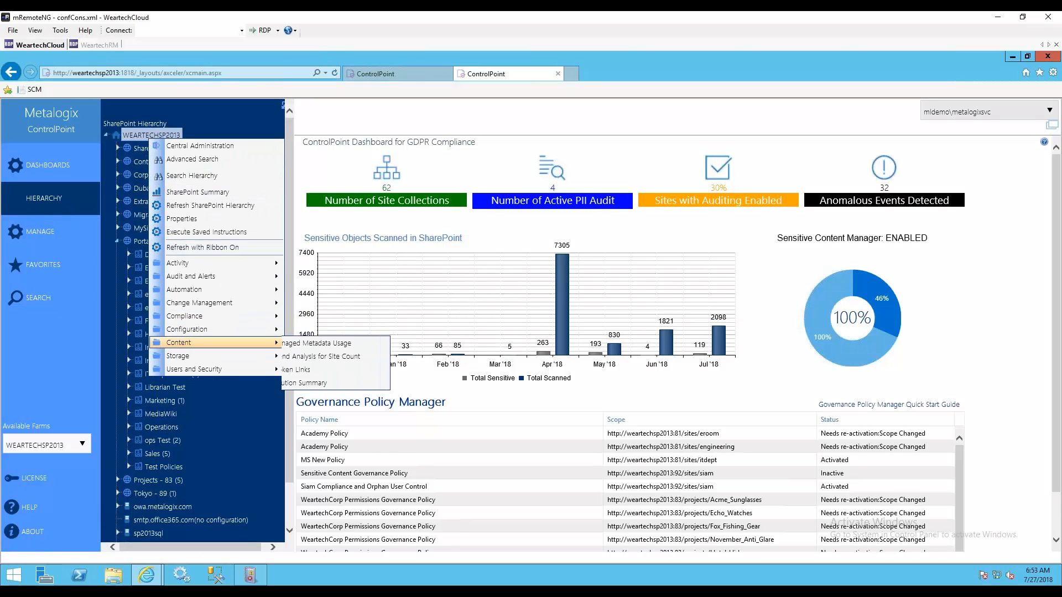
{"action": "left_click", "coordinate": [127, 163]}
{"action": "right_click", "coordinate": [160, 242]}
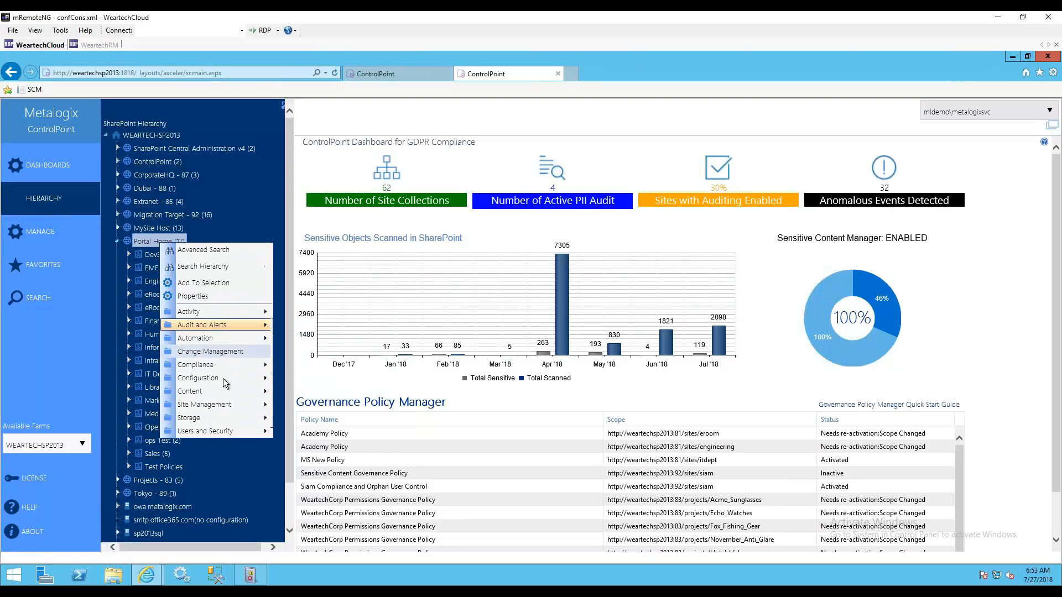
{"action": "mouse_move", "coordinate": [216, 404]}
{"action": "mouse_move", "coordinate": [193, 365]}
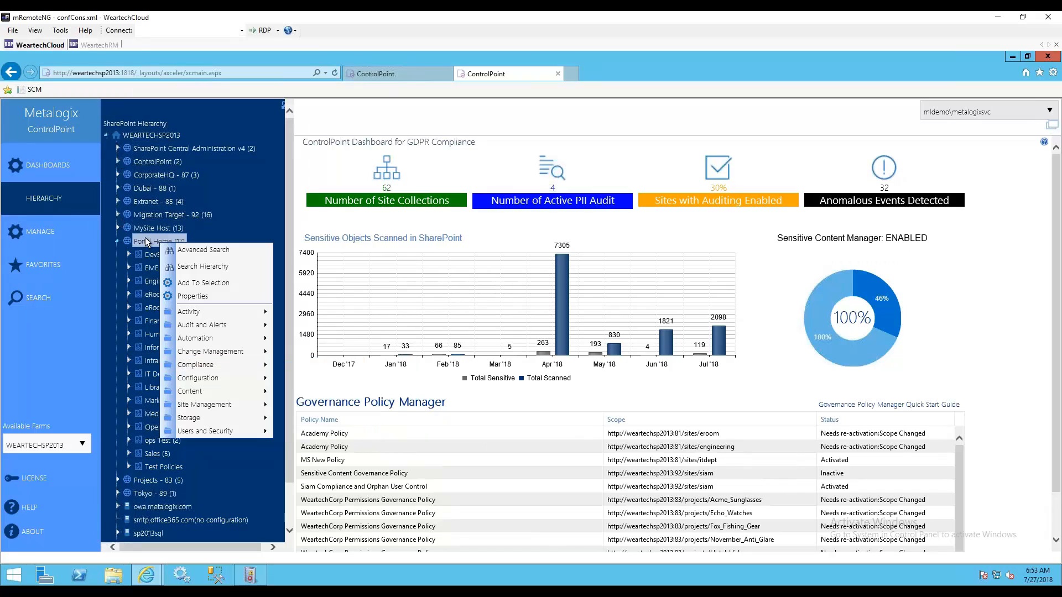
Step: Open the ControlPoint Compliance Actions management page again
{"action": "left_click", "coordinate": [36, 242]}
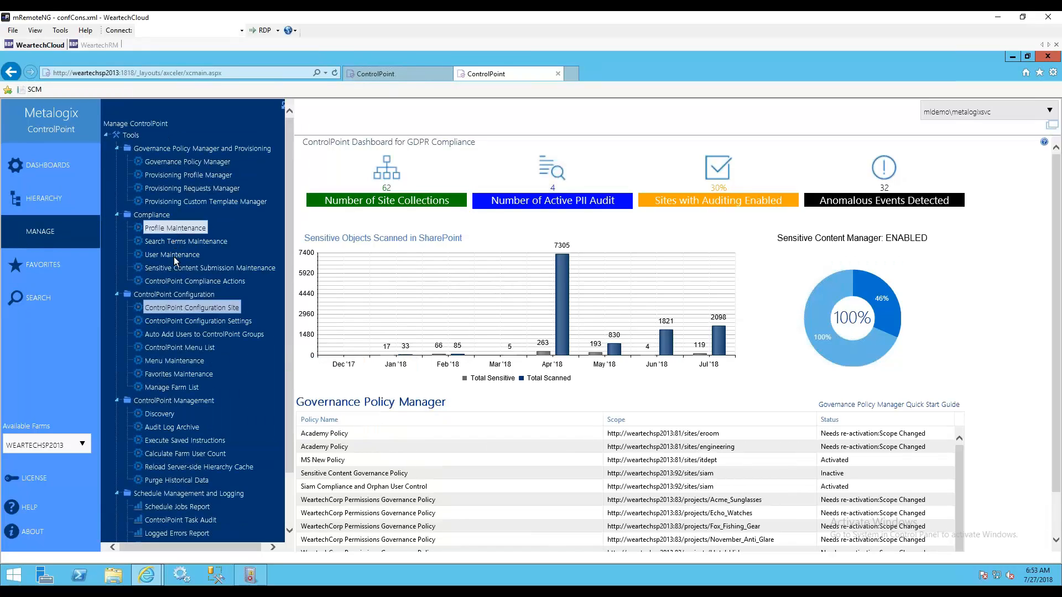
{"action": "left_click", "coordinate": [216, 282]}
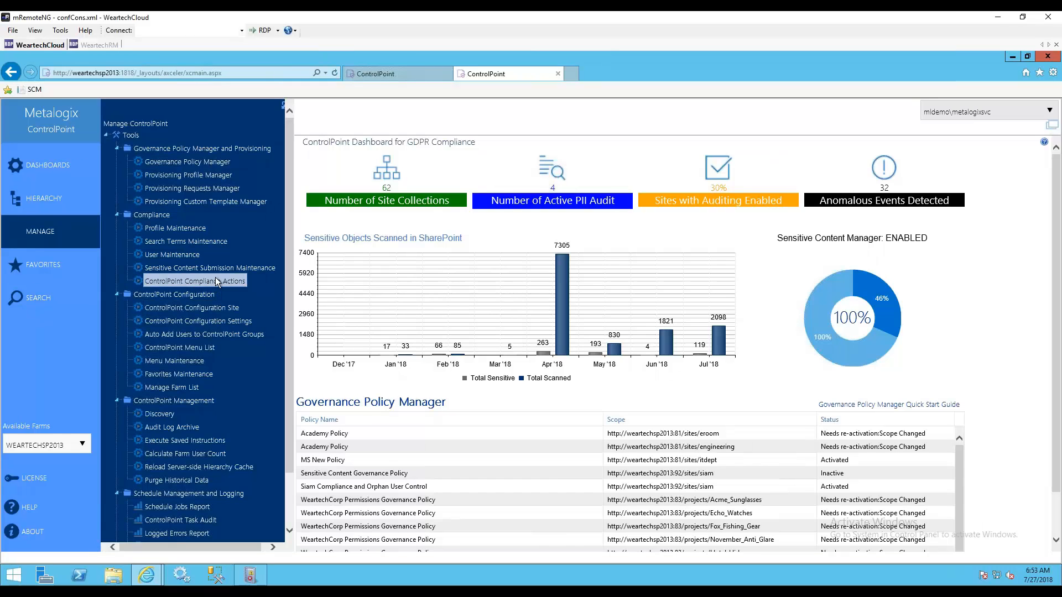